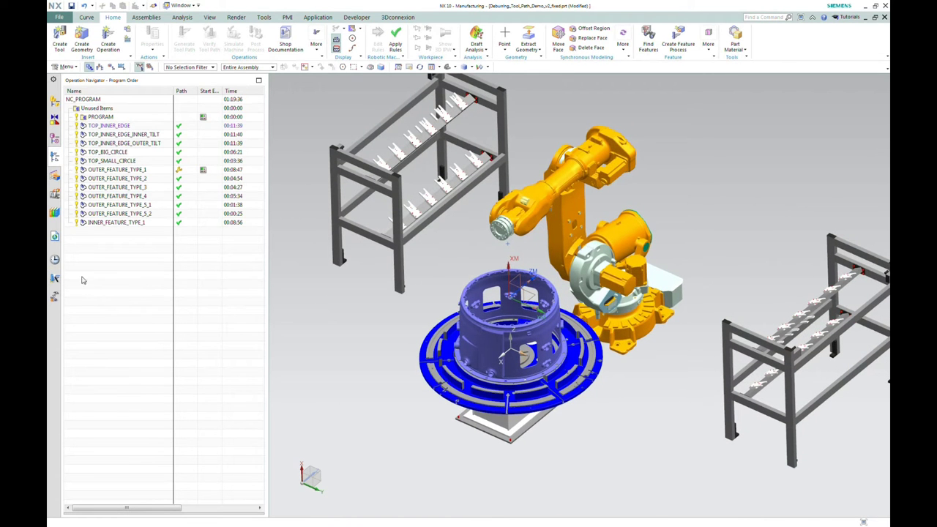
Show the Machine Tool Navigator with every branch of the kinematics tree expanded
{"action": "left_click", "coordinate": [54, 194]}
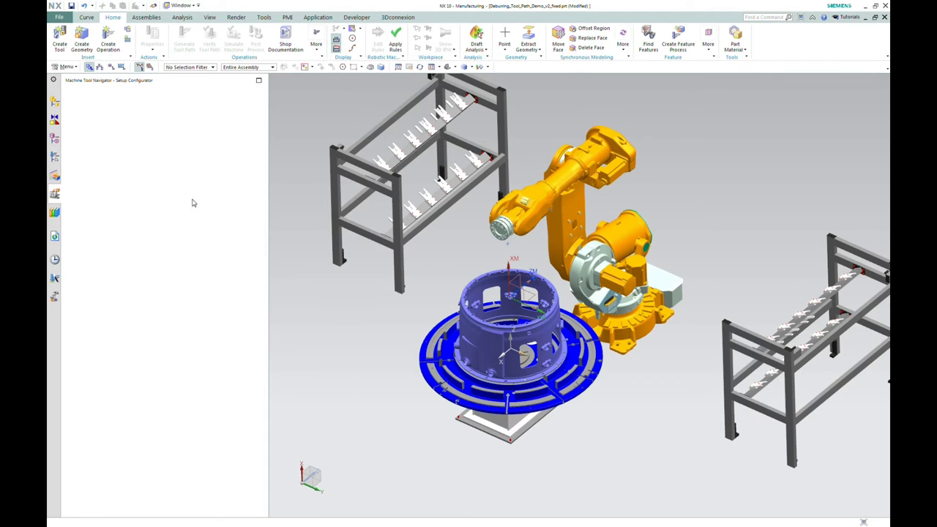
{"action": "right_click", "coordinate": [106, 173]}
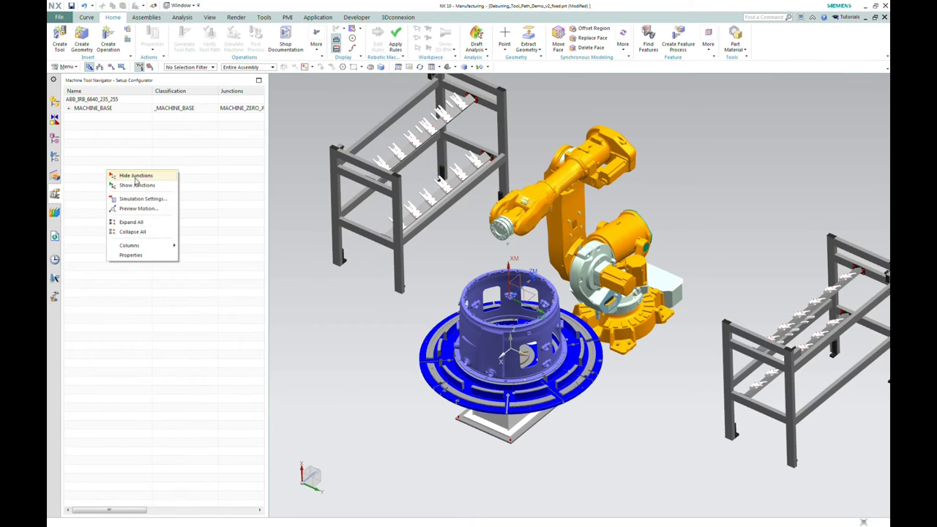
{"action": "left_click", "coordinate": [146, 224]}
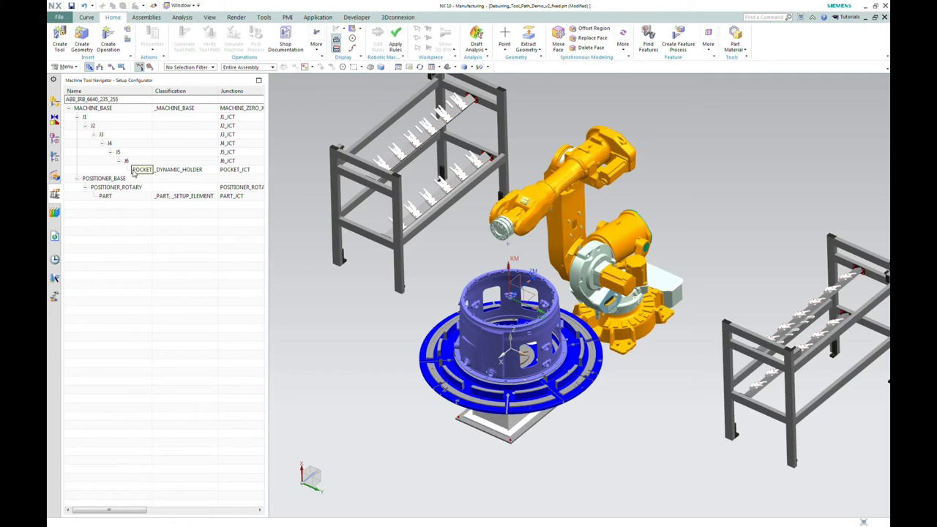
Inspect the J4 joint and POSITIONER_BASE entries in the expanded machine tree
{"action": "left_click", "coordinate": [110, 143]}
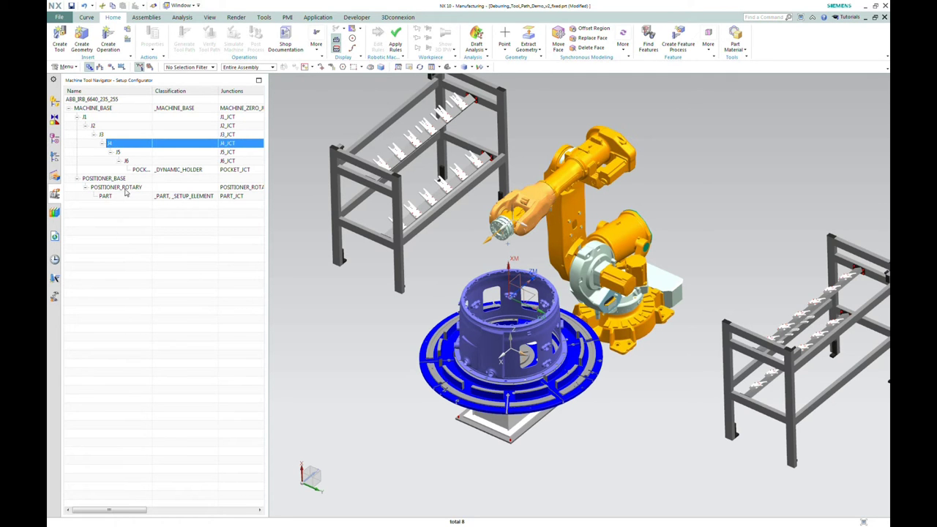
{"action": "left_click", "coordinate": [122, 179]}
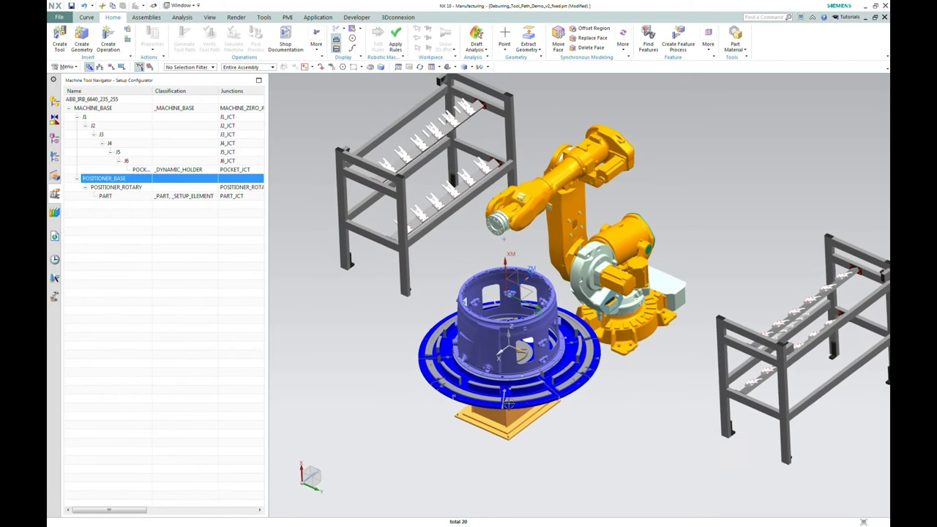
{"action": "right_click", "coordinate": [145, 262]}
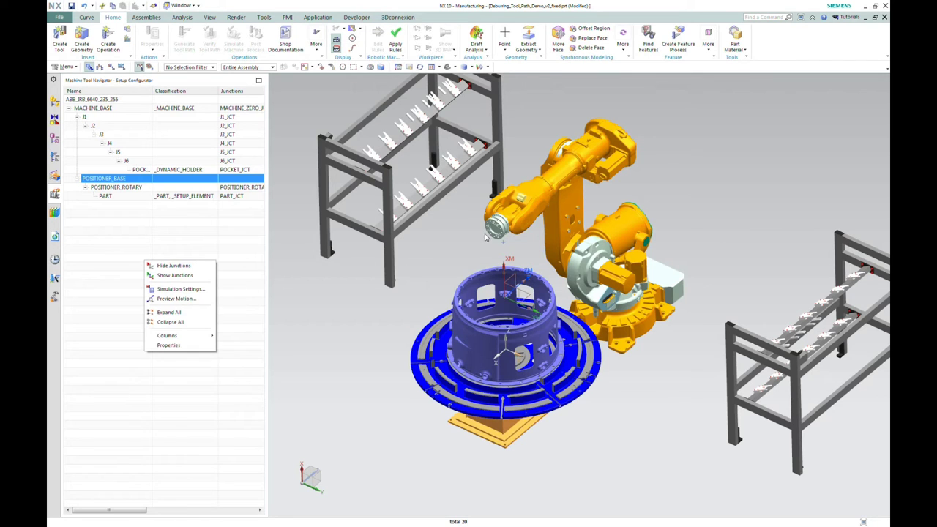
{"action": "left_click", "coordinate": [212, 235]}
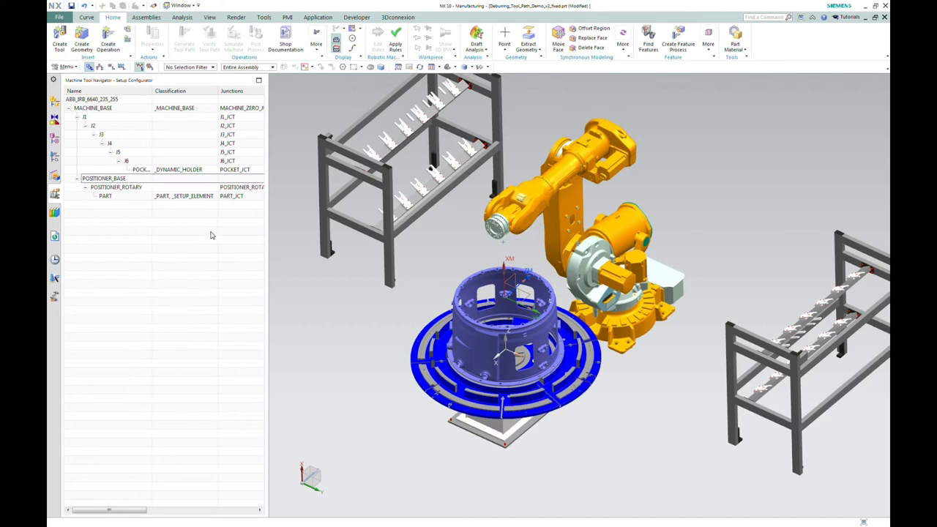
{"action": "right_click", "coordinate": [171, 255]}
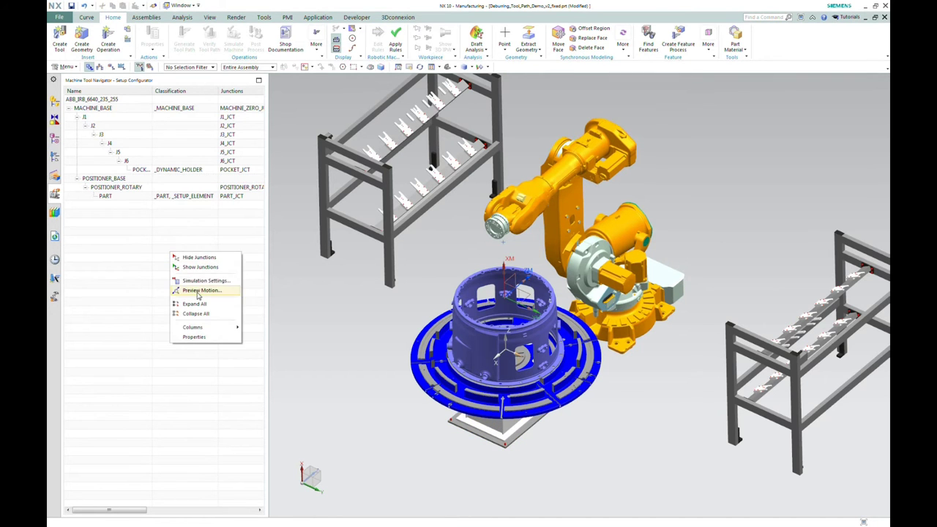
Start Preview Motion and show the Machine Axis Positions beside the preview
{"action": "left_click", "coordinate": [198, 291]}
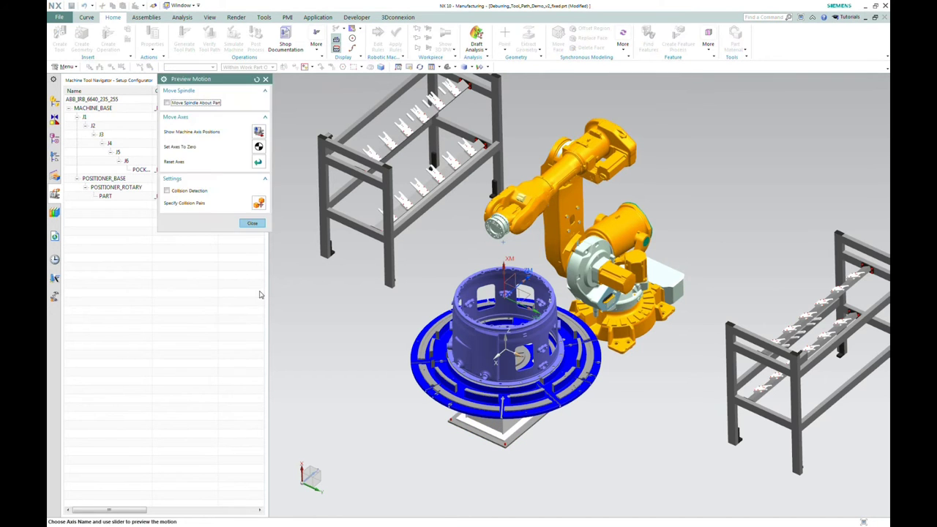
{"action": "left_click", "coordinate": [259, 132]}
{"action": "left_click_drag", "start_coordinate": [279, 90], "coordinate": [336, 267]}
{"action": "middle_click_drag", "start_coordinate": [336, 267], "coordinate": [312, 213]}
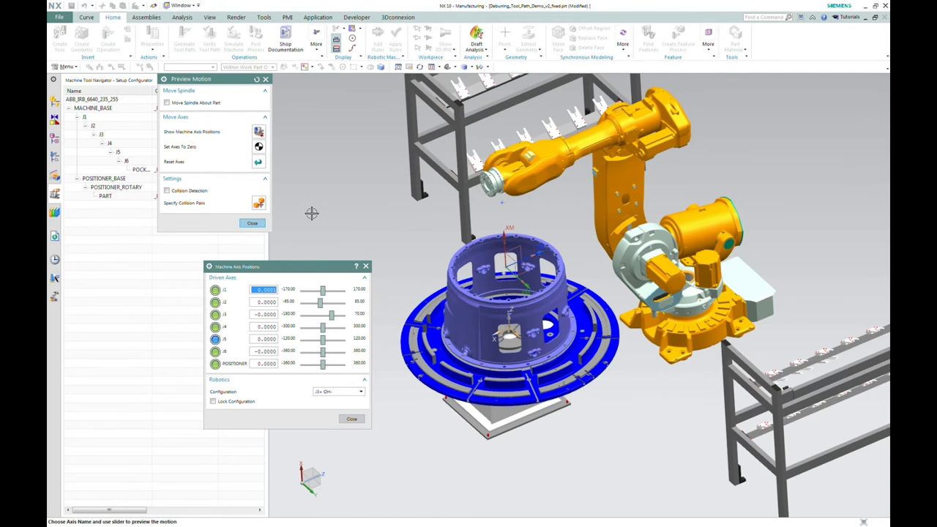
Jog the robot to J1 −11.09, J2 −11.2, J3 −3.37, J4 85.655, J5 −5.22
{"action": "middle_click_drag", "start_coordinate": [312, 213], "coordinate": [308, 212]}
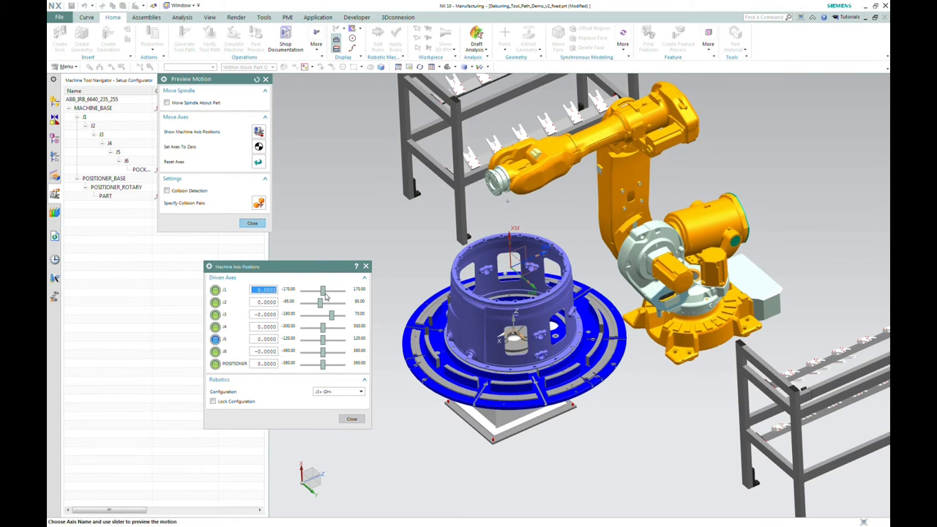
{"action": "left_click_drag", "start_coordinate": [325, 294], "coordinate": [323, 348]}
{"action": "mouse_move", "coordinate": [219, 344]}
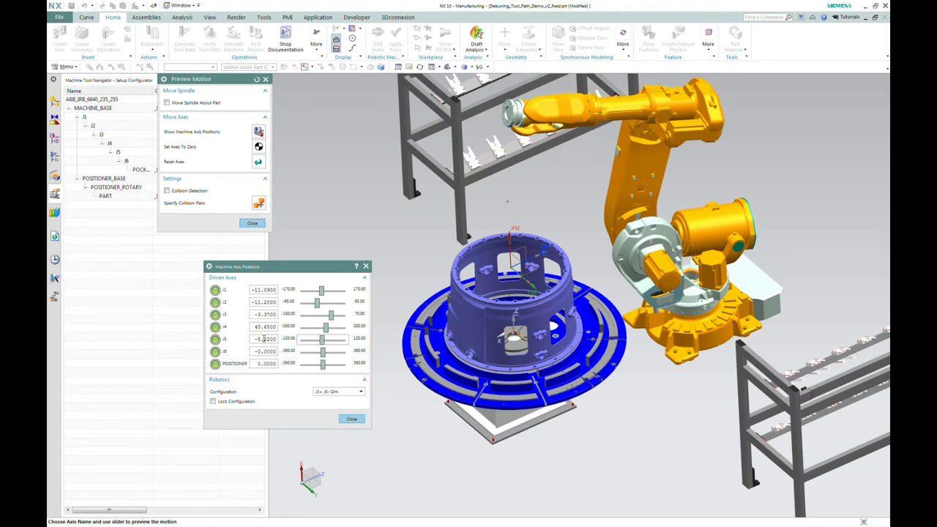
{"action": "mouse_move", "coordinate": [518, 109]}
{"action": "middle_mouse_down"}
{"action": "mouse_move", "coordinate": [544, 123]}
{"action": "mouse_move", "coordinate": [552, 115]}
{"action": "mouse_move", "coordinate": [518, 120]}
{"action": "middle_mouse_up"}
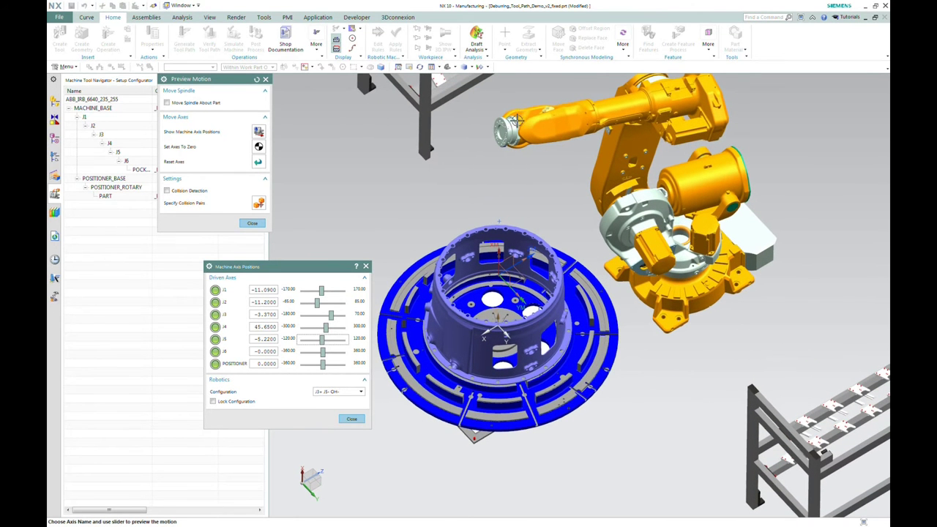
{"action": "middle_click_drag", "start_coordinate": [618, 106], "coordinate": [572, 152]}
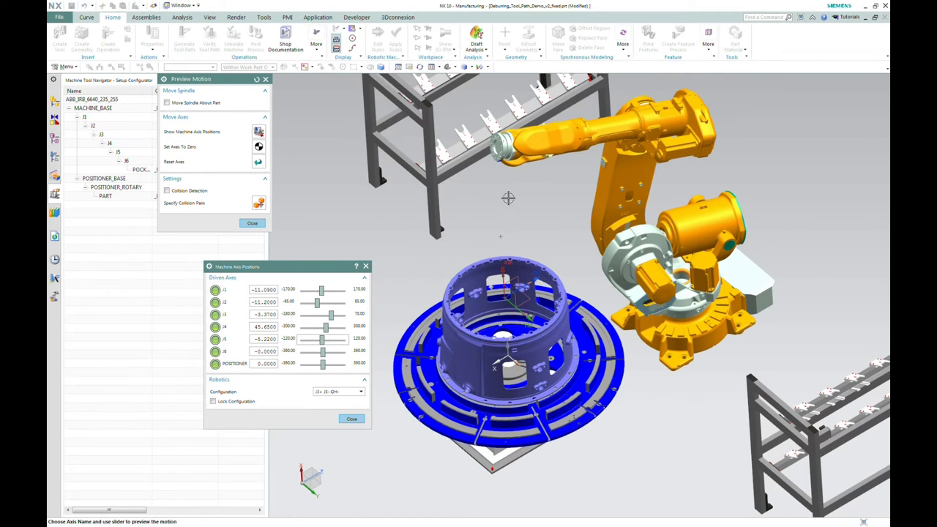
{"action": "middle_click_drag", "start_coordinate": [517, 204], "coordinate": [516, 160]}
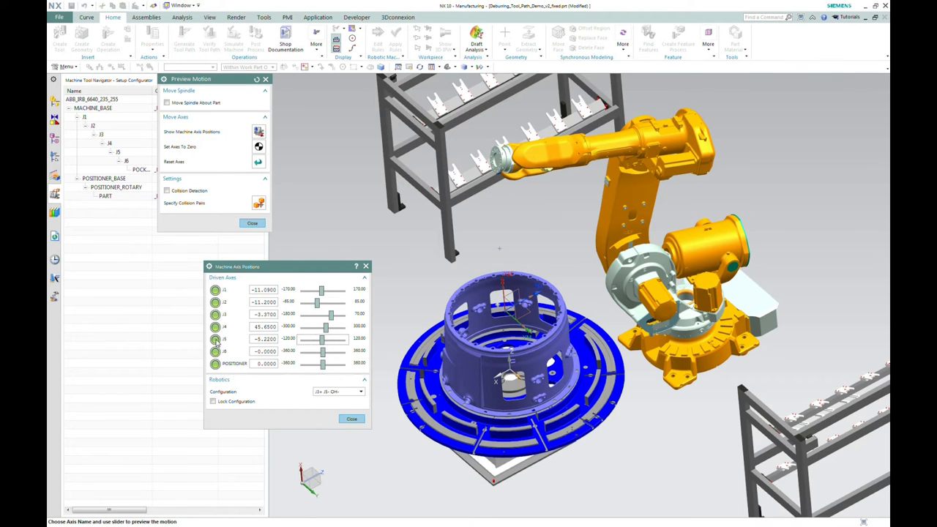
Set axis J6 to 78.26 and the POSITIONER axis to −7.83 in Machine Axis Positions
{"action": "left_click", "coordinate": [322, 354]}
{"action": "left_click_drag", "start_coordinate": [322, 353], "coordinate": [327, 358]}
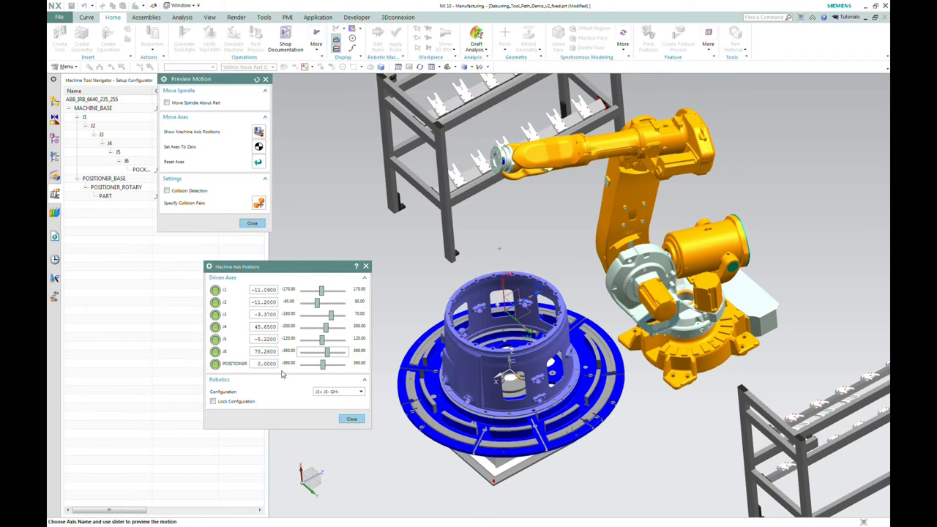
{"action": "left_click", "coordinate": [322, 365]}
{"action": "left_click_drag", "start_coordinate": [322, 368], "coordinate": [325, 369]}
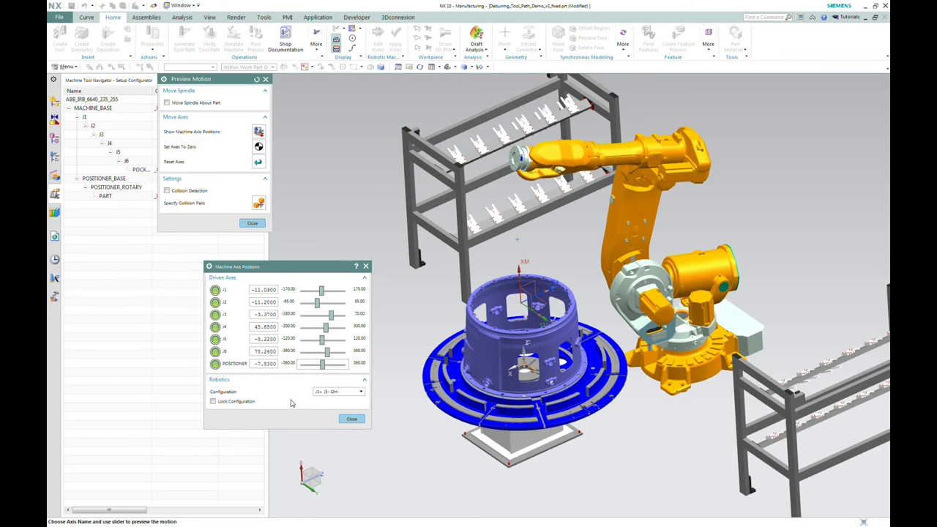
Switch to another Robotics Configuration, check the new pose, and close Machine Axis Positions
{"action": "left_click", "coordinate": [360, 392]}
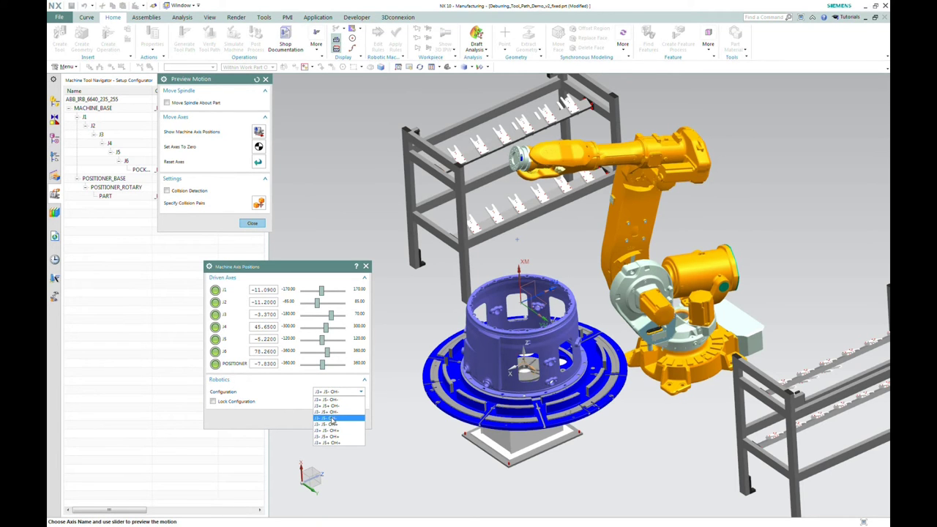
{"action": "left_click", "coordinate": [287, 394]}
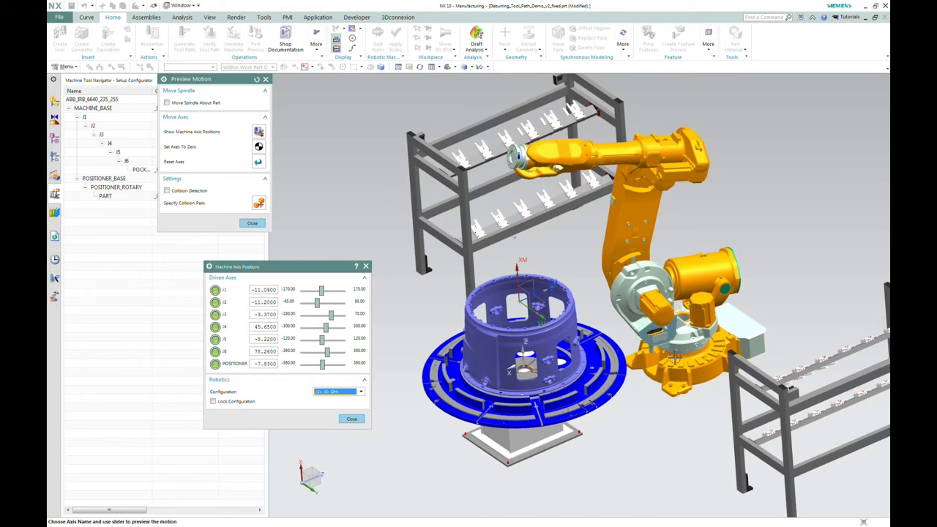
{"action": "middle_click_drag", "start_coordinate": [631, 319], "coordinate": [590, 219]}
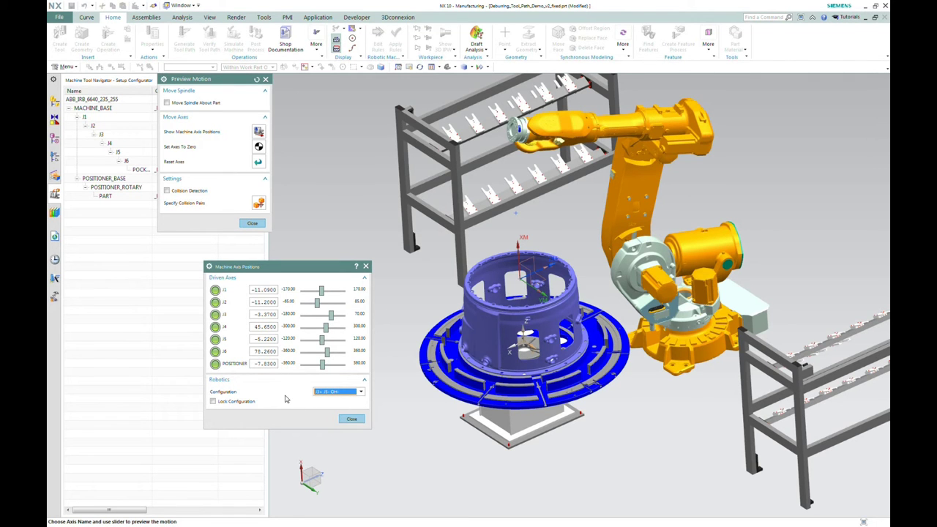
{"action": "left_click", "coordinate": [348, 420]}
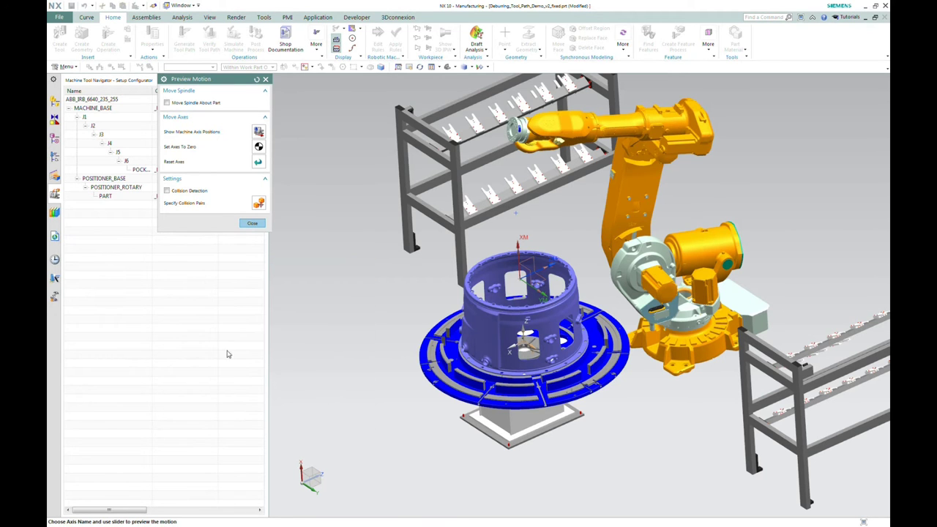
Close Preview Motion, return to the Operation Navigator, and select TOP_INNER_EDGE_INNER_TILT
{"action": "left_click", "coordinate": [251, 225]}
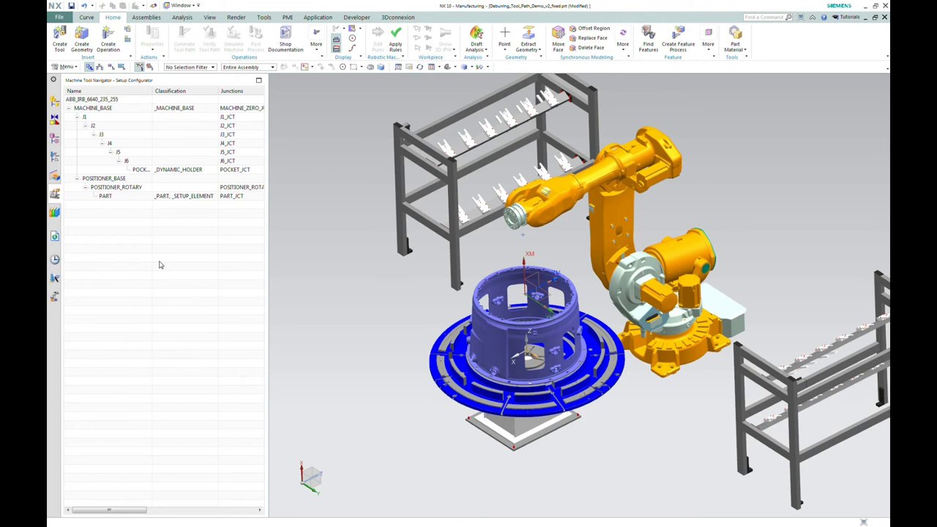
{"action": "left_click", "coordinate": [54, 156]}
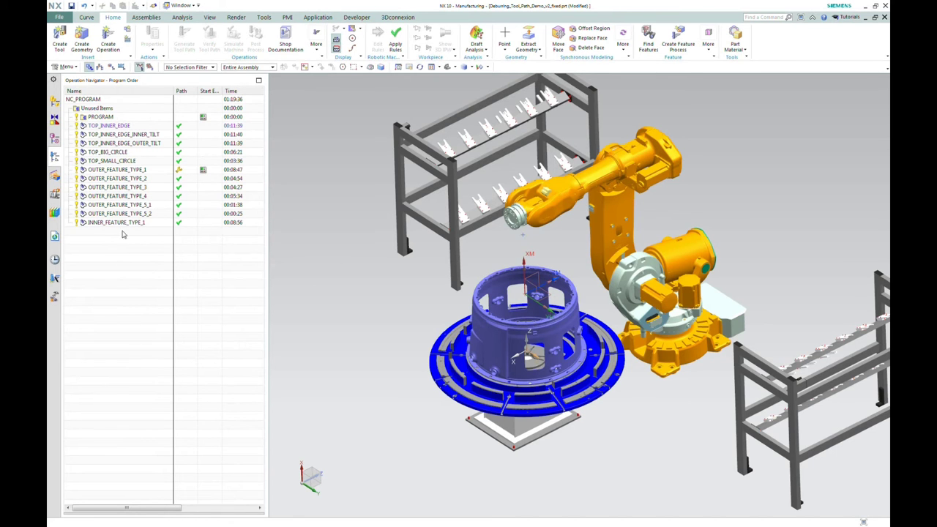
{"action": "left_click", "coordinate": [128, 136]}
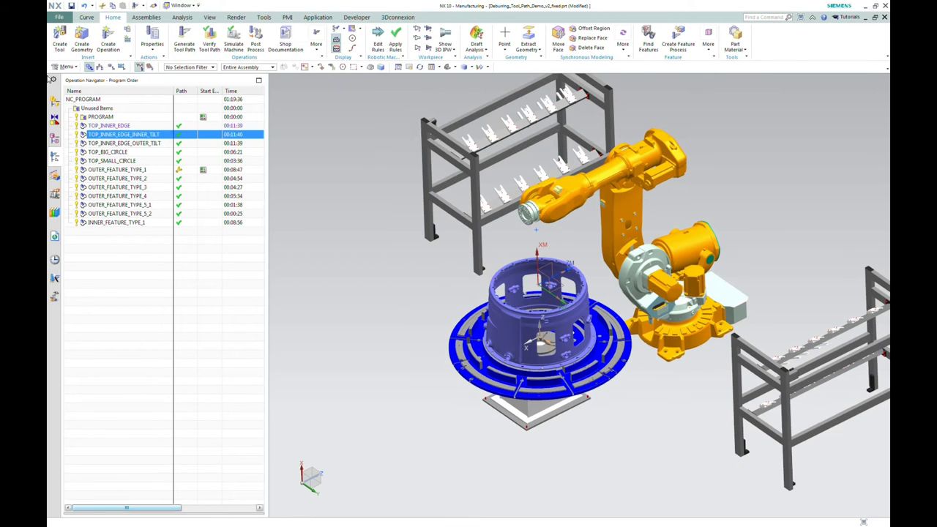
Drive TOP_INNER_EDGE by the 148 inner-edge curves with Offset Left −1 mm and Cut Step Number 10
{"action": "left_click", "coordinate": [110, 127]}
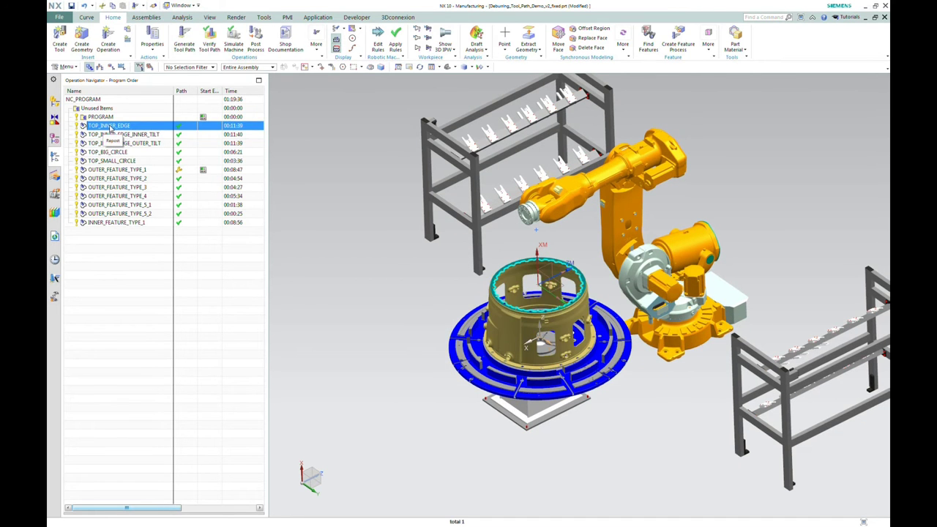
{"action": "double_click", "coordinate": [110, 127]}
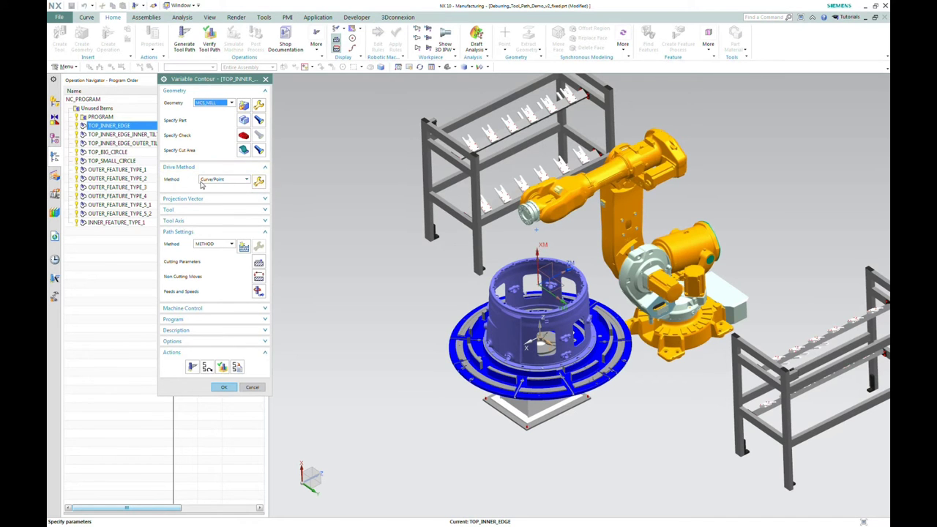
{"action": "left_click", "coordinate": [259, 182]}
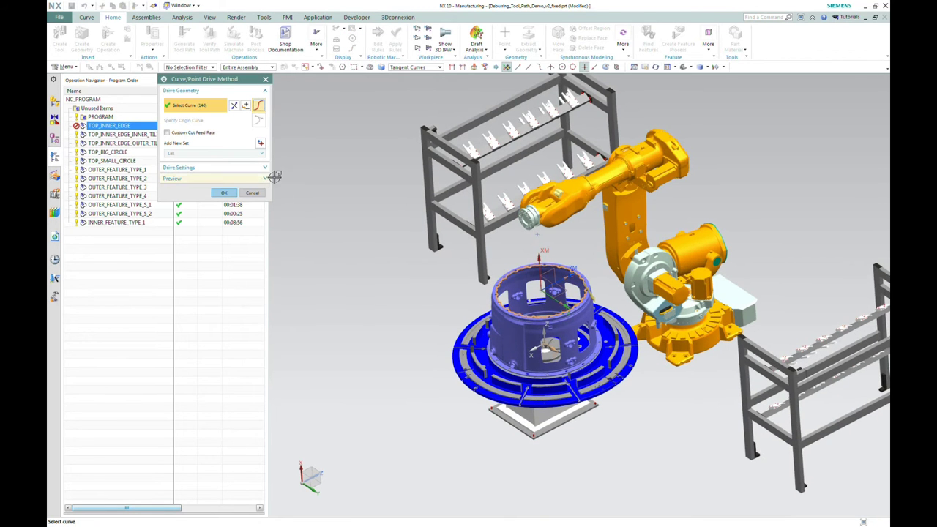
{"action": "left_click", "coordinate": [191, 168]}
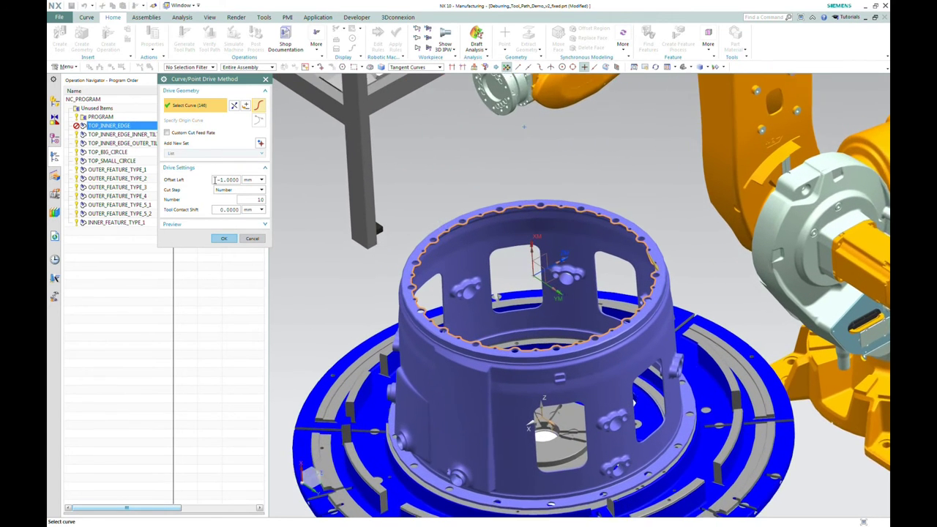
{"action": "type", "text": "-"}
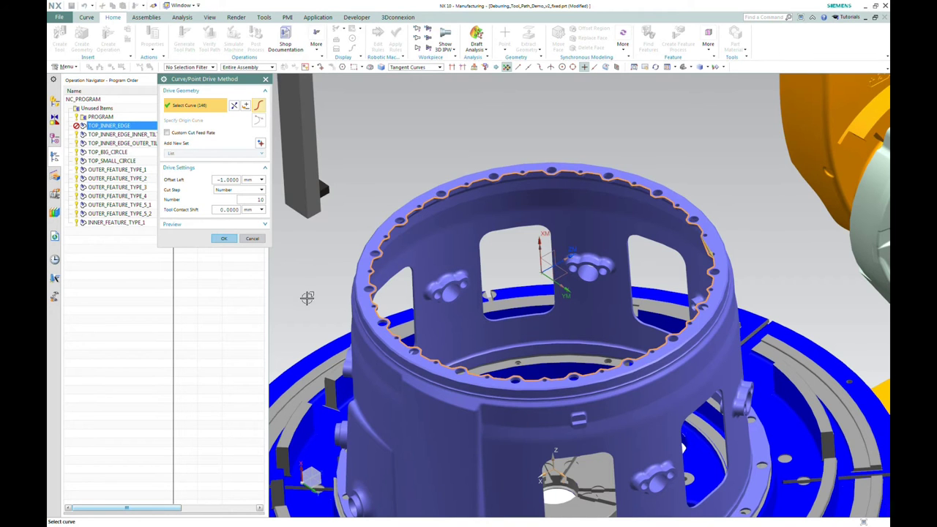
{"action": "left_click", "coordinate": [224, 237]}
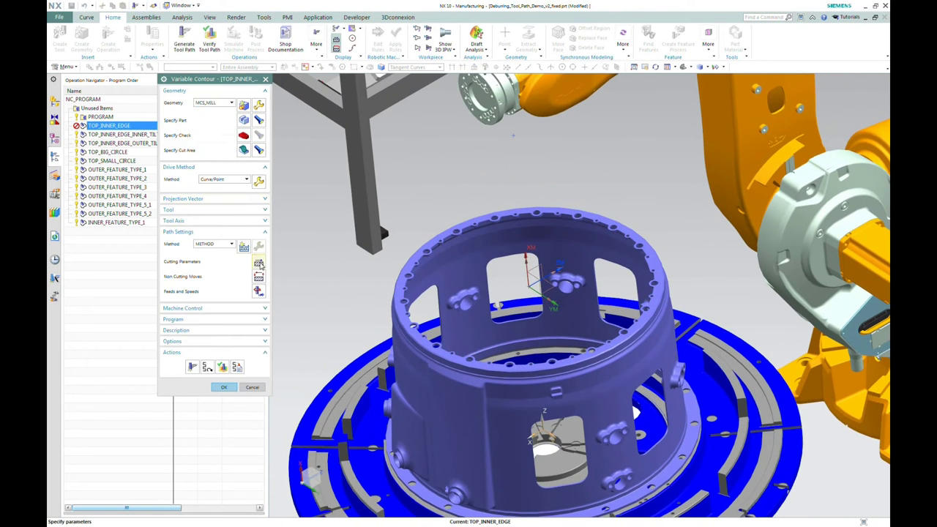
Review the Stock settings in TOP_INNER_EDGE's Cutting Parameters and accept them
{"action": "left_click", "coordinate": [258, 261]}
{"action": "left_click", "coordinate": [232, 104]}
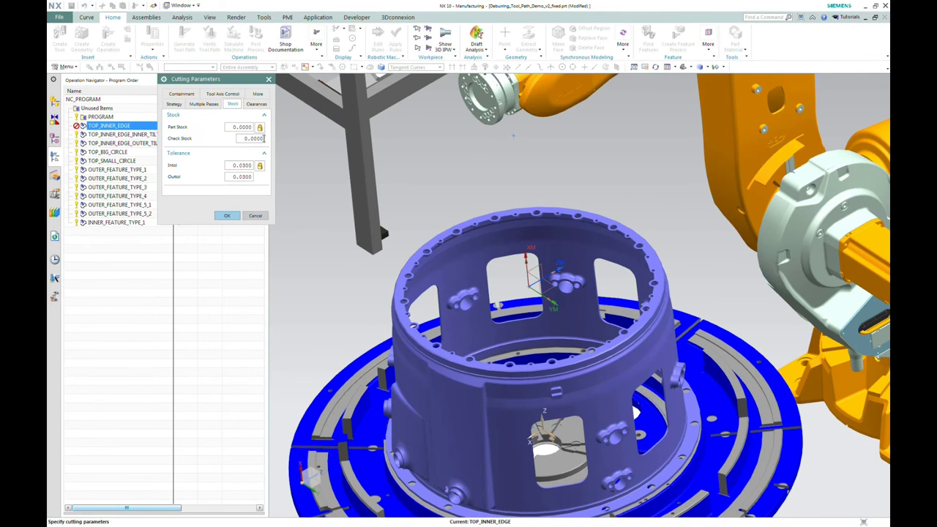
{"action": "left_click", "coordinate": [227, 216]}
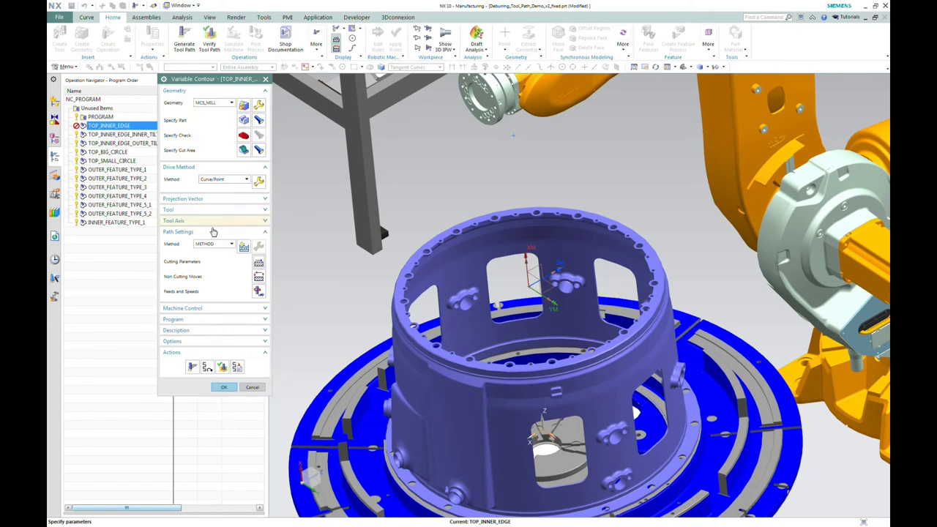
Replay the tool path around the ring's inner edge and accept the Variable Contour operation
{"action": "left_click", "coordinate": [223, 367]}
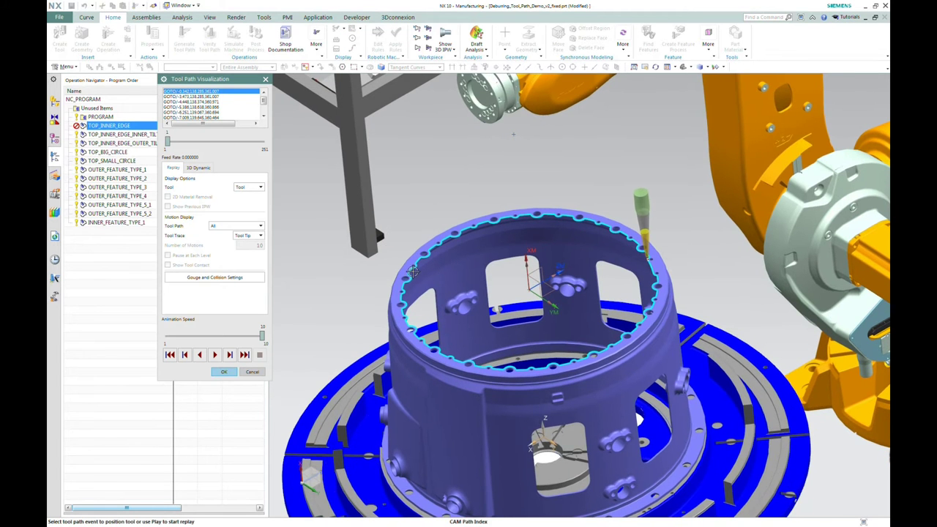
{"action": "scroll", "coordinate": [513, 133], "scroll_direction": "up", "scroll_amount": 5}
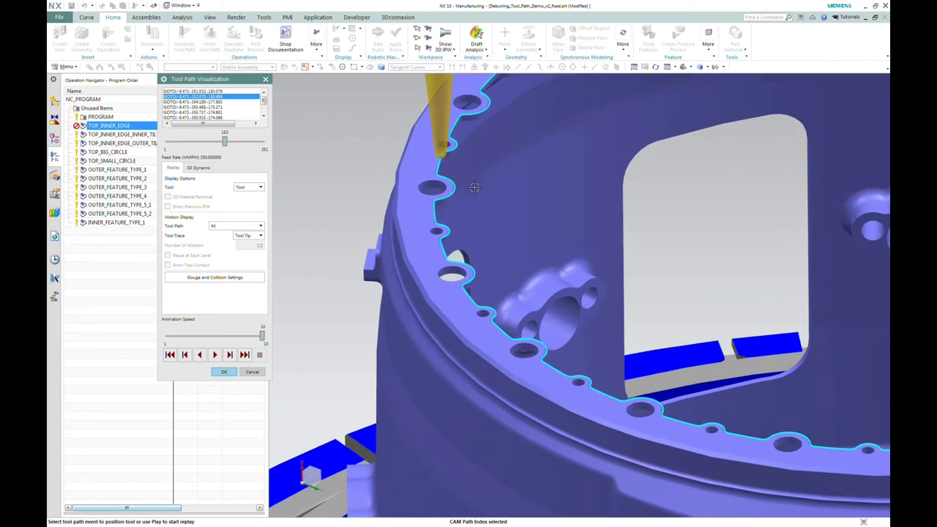
{"action": "scroll", "coordinate": [441, 134], "scroll_direction": "up", "scroll_amount": 3}
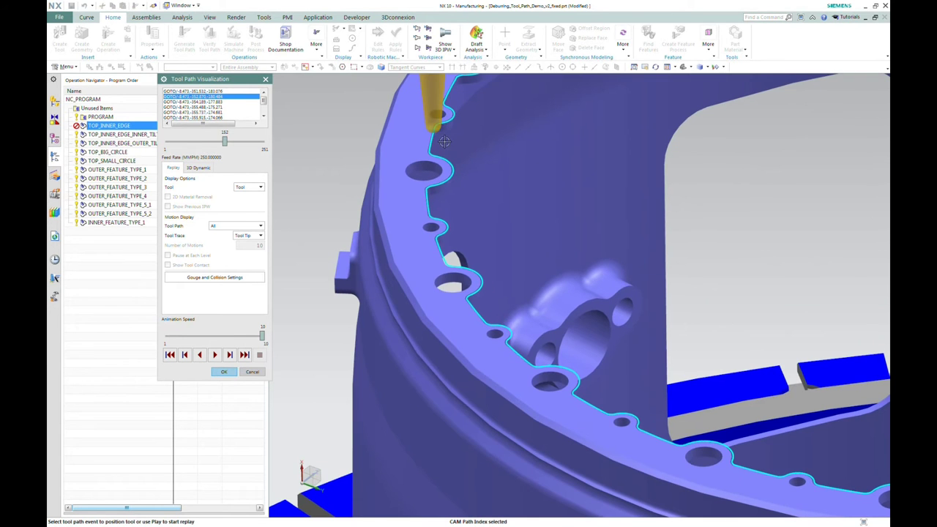
{"action": "scroll", "coordinate": [444, 142], "scroll_direction": "down", "scroll_amount": 6}
{"action": "scroll", "coordinate": [386, 267], "scroll_direction": "up", "scroll_amount": 4}
{"action": "scroll", "coordinate": [380, 265], "scroll_direction": "up", "scroll_amount": 4}
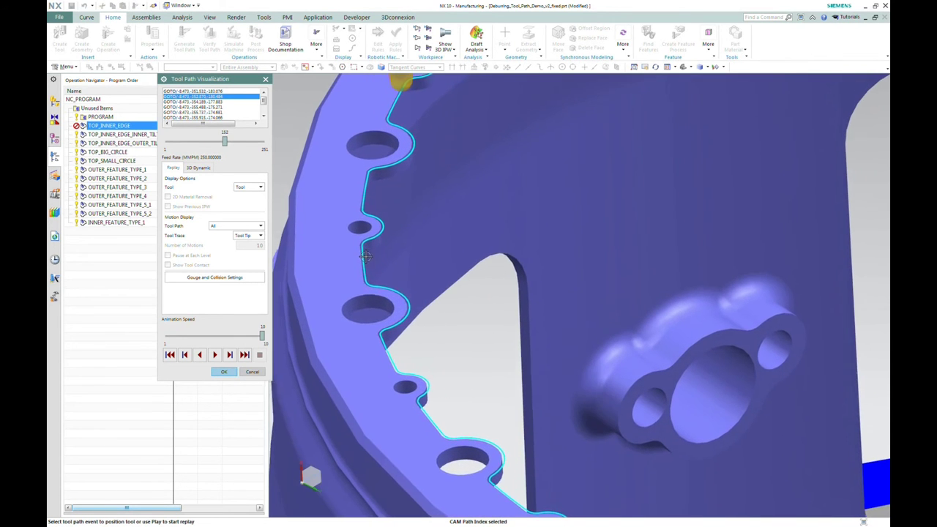
{"action": "scroll", "coordinate": [330, 278], "scroll_direction": "down", "scroll_amount": 6}
{"action": "left_click", "coordinate": [224, 372]}
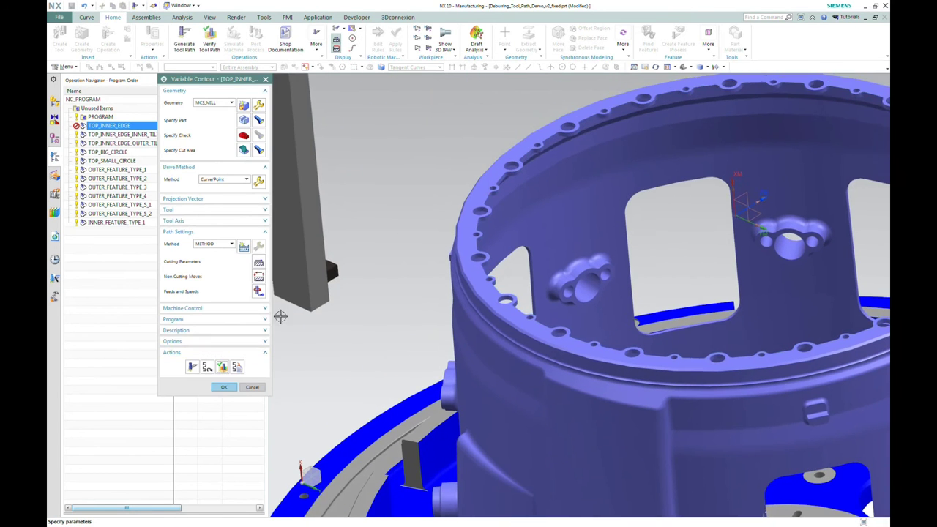
{"action": "scroll", "coordinate": [270, 321], "scroll_direction": "down", "scroll_amount": 3}
{"action": "left_click", "coordinate": [224, 386]}
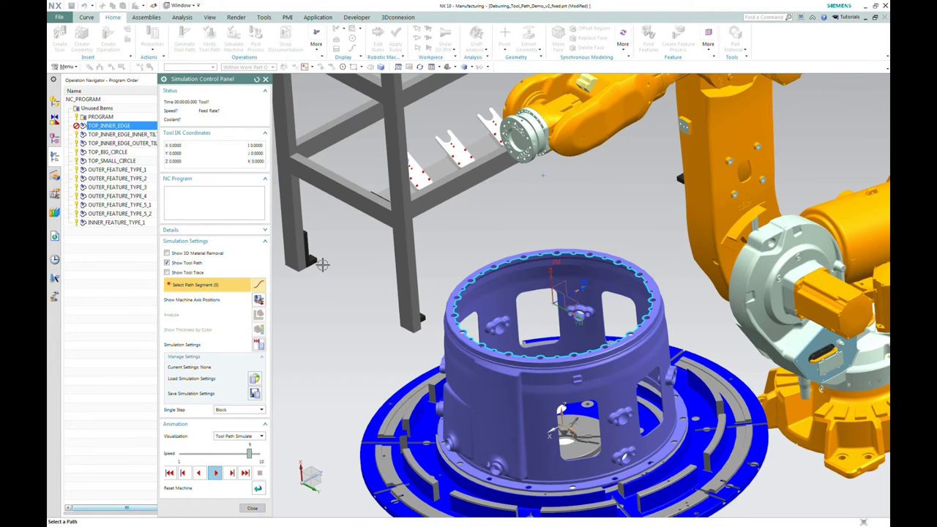
Review the J4 and _DEVICE collision pairs against the part at 5.0 clearance and accept the settings
{"action": "left_click", "coordinate": [257, 347]}
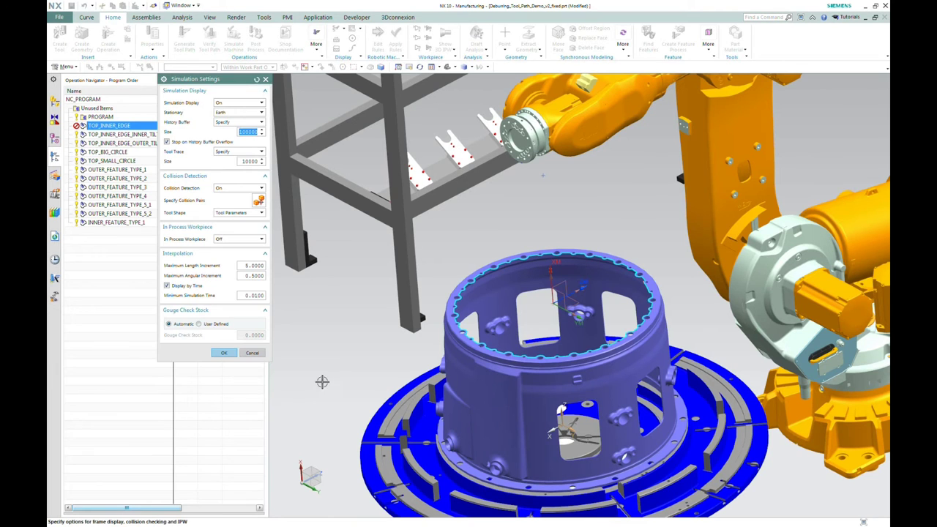
{"action": "left_click", "coordinate": [258, 202]}
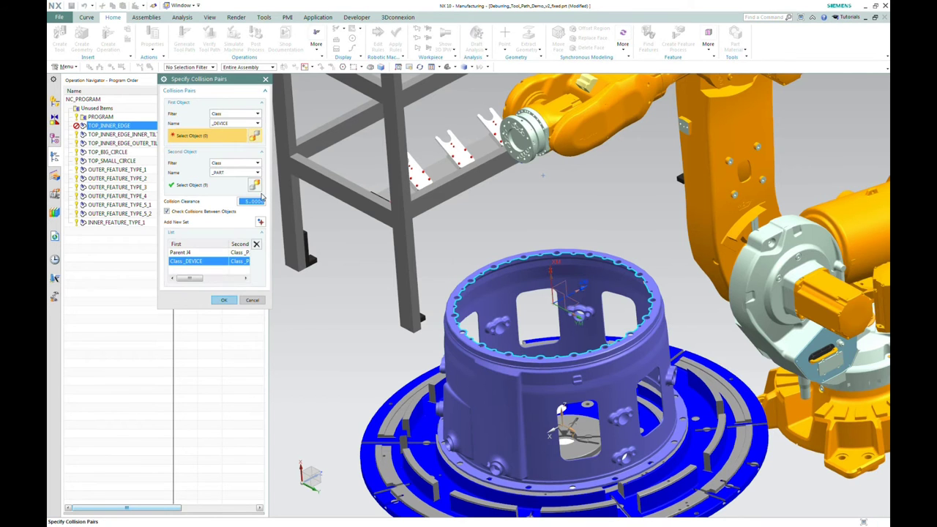
{"action": "left_click", "coordinate": [194, 253]}
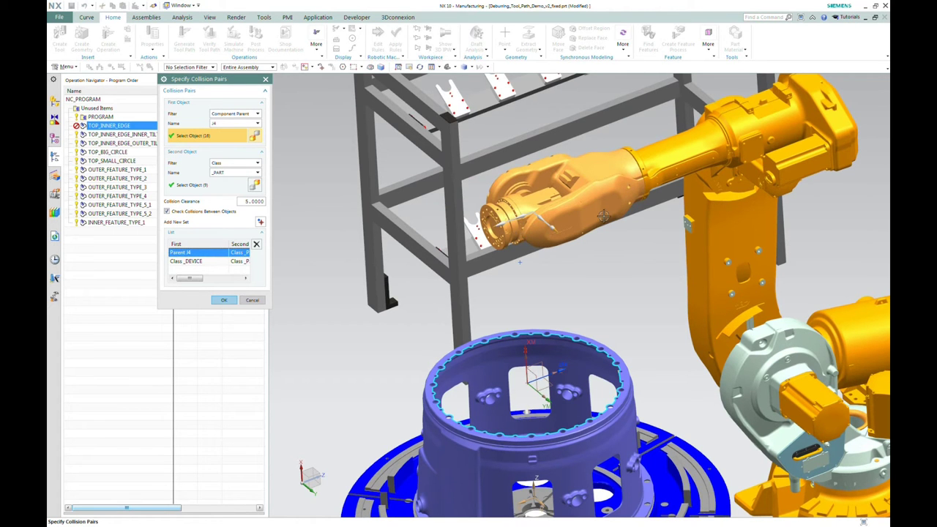
{"action": "scroll", "coordinate": [614, 209], "scroll_direction": "up", "scroll_amount": 3}
{"action": "scroll", "coordinate": [667, 231], "scroll_direction": "up", "scroll_amount": 1}
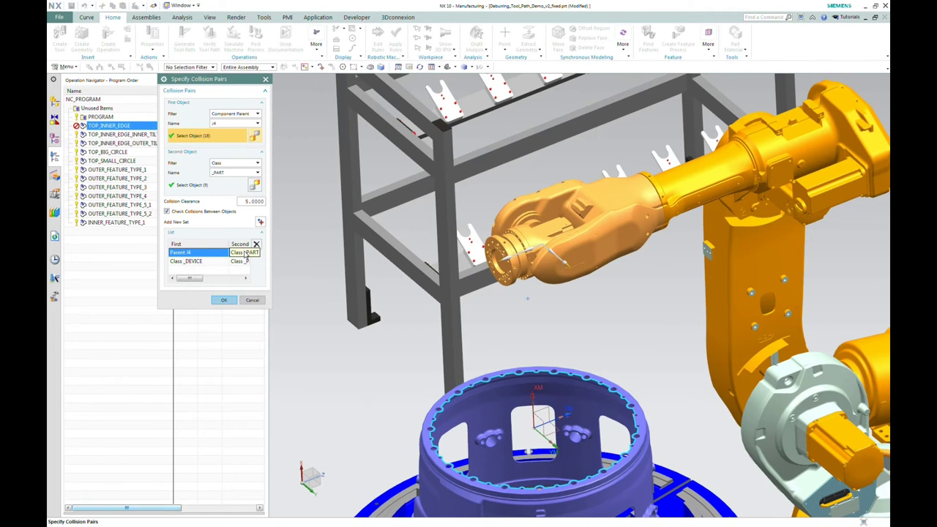
{"action": "left_click", "coordinate": [192, 262]}
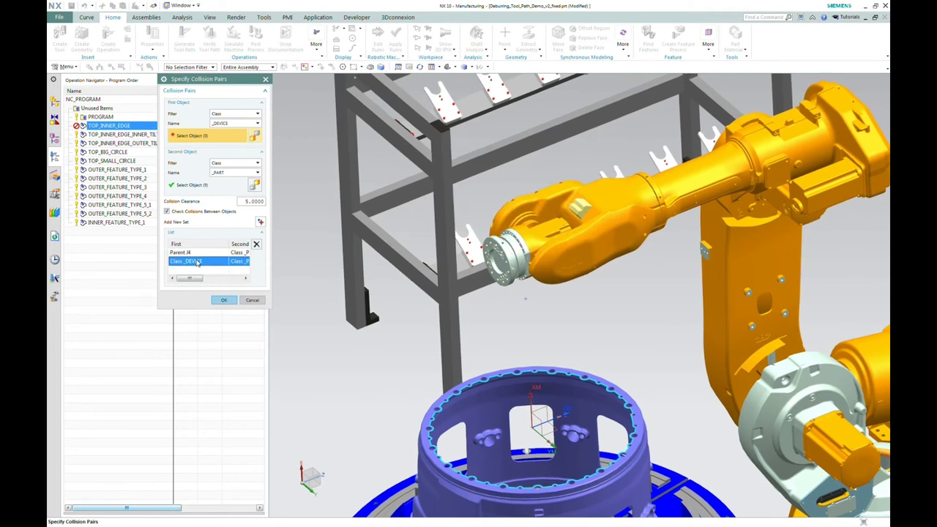
{"action": "left_click", "coordinate": [233, 252]}
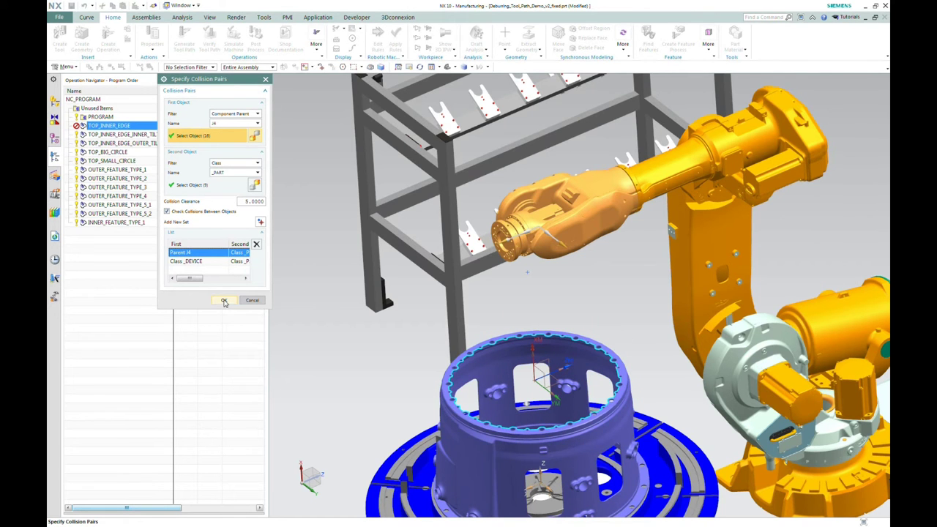
{"action": "left_click", "coordinate": [224, 302]}
{"action": "left_click", "coordinate": [223, 352]}
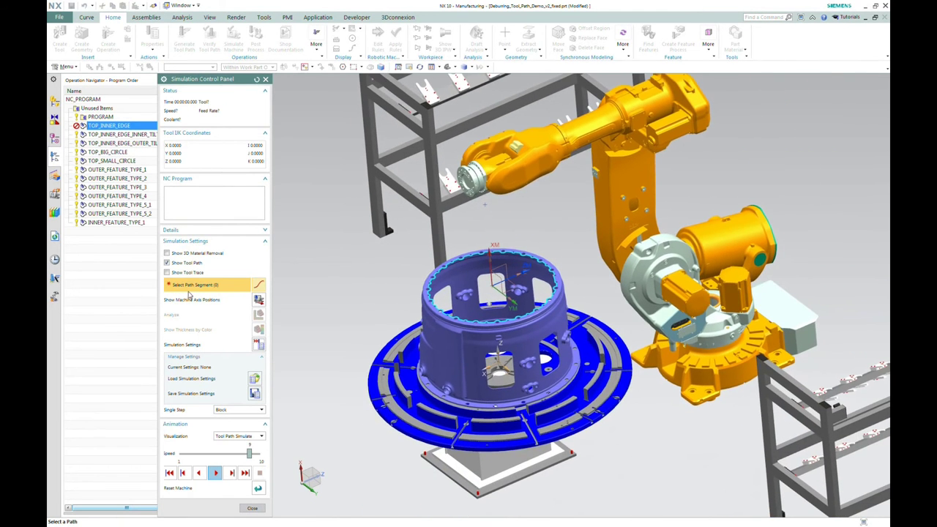
Turn on Show Tool Trace, turn off Show Tool Path, and step the simulation once
{"action": "left_click", "coordinate": [180, 273]}
{"action": "left_click", "coordinate": [168, 262]}
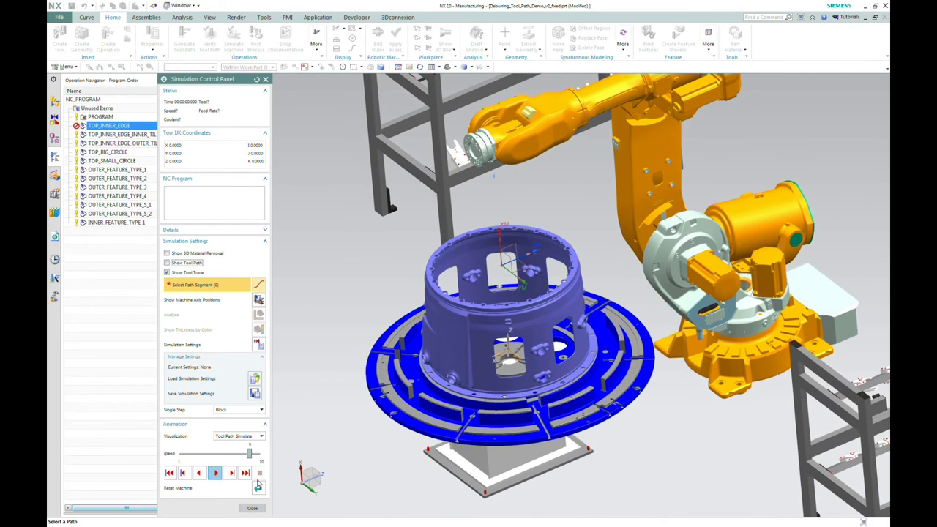
{"action": "left_click", "coordinate": [230, 474]}
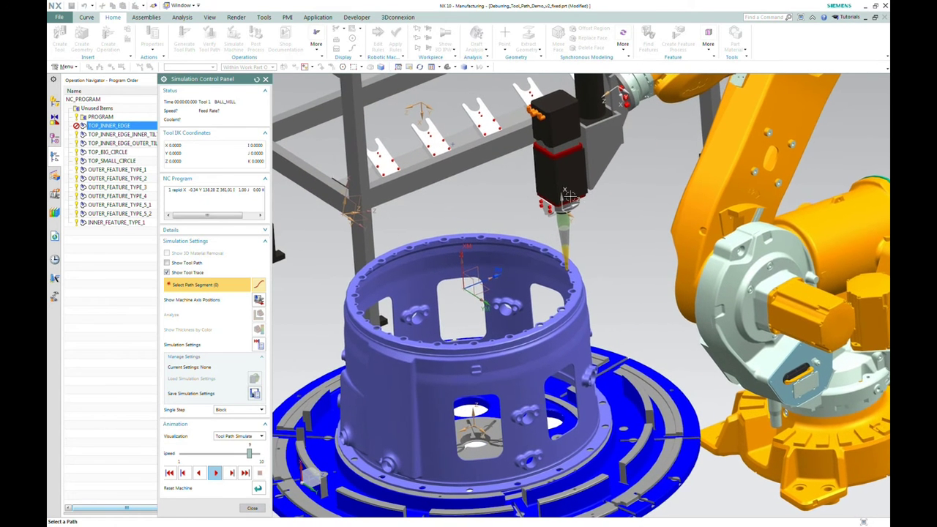
Play the TOP_INNER_EDGE simulation at an adjusted speed to about 00:02:03, then stop it
{"action": "middle_click_drag", "start_coordinate": [581, 177], "coordinate": [502, 194]}
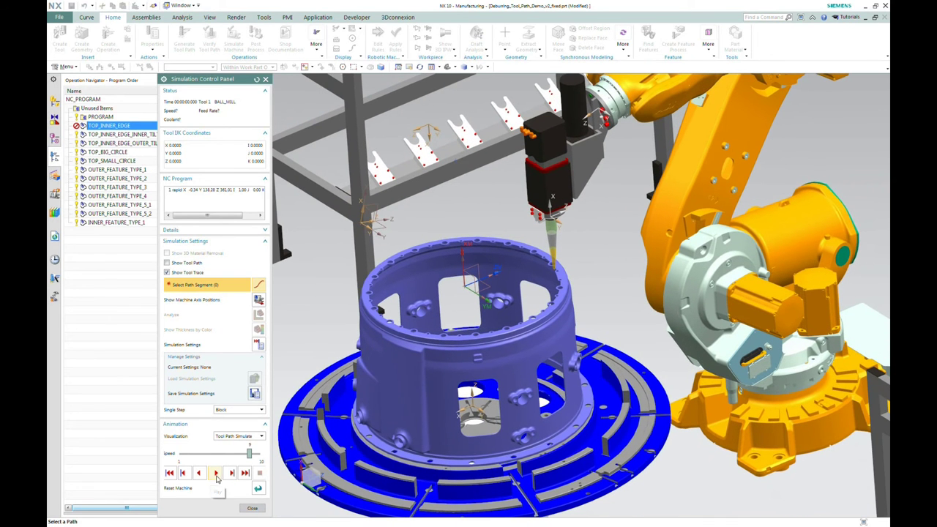
{"action": "left_click_drag", "start_coordinate": [249, 453], "coordinate": [215, 455]}
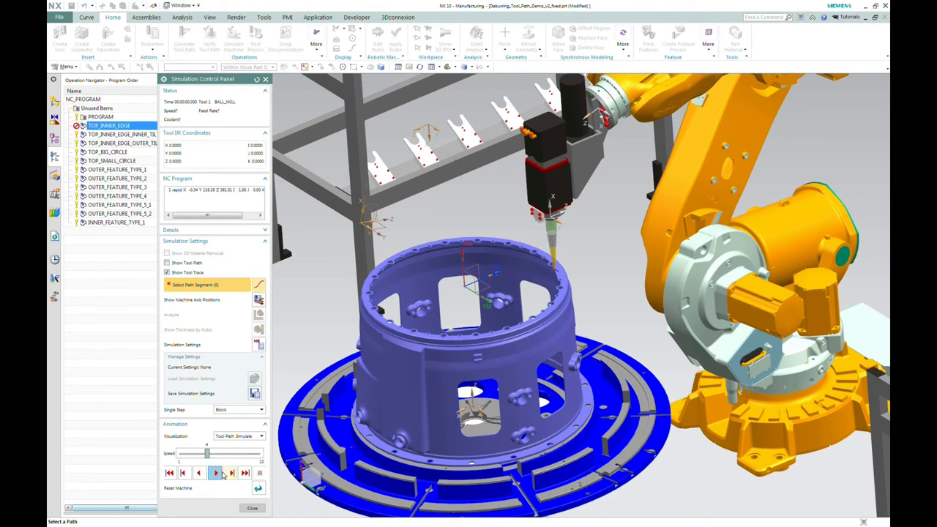
{"action": "left_click", "coordinate": [218, 472]}
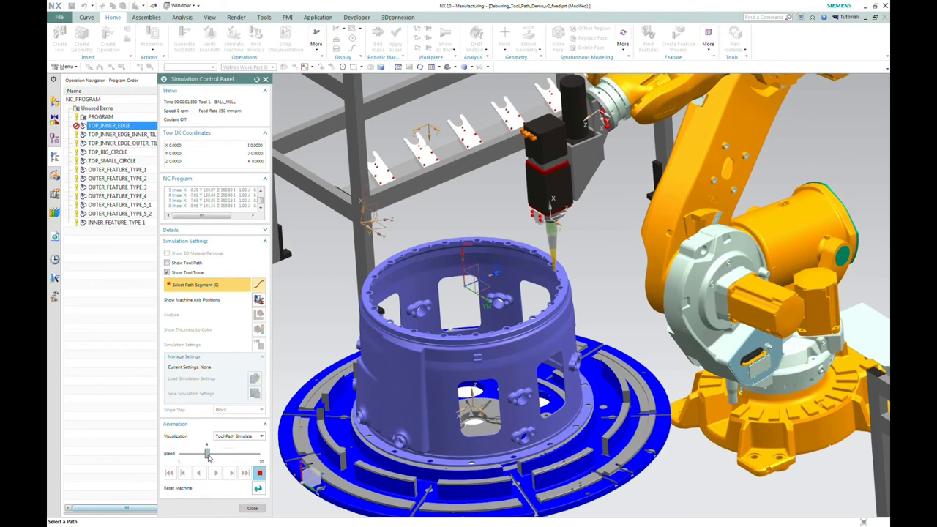
{"action": "left_click_drag", "start_coordinate": [208, 455], "coordinate": [232, 455]}
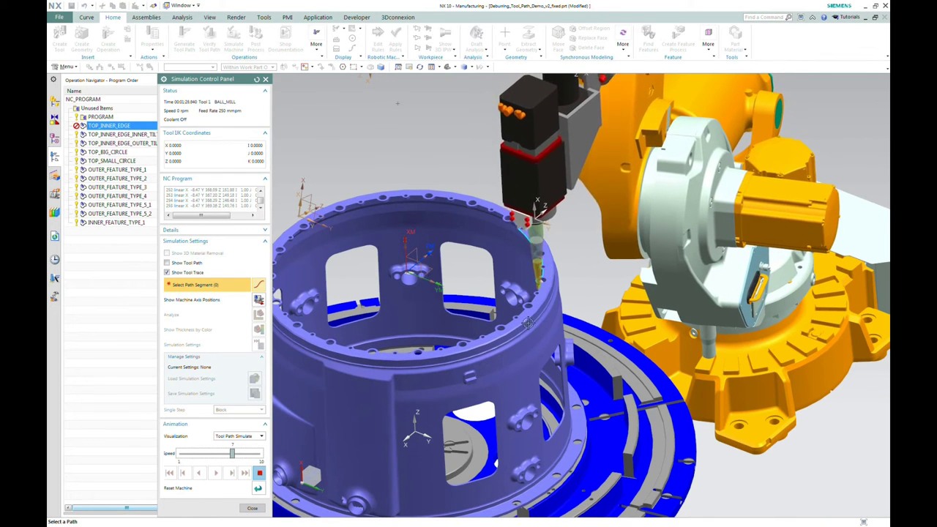
{"action": "scroll", "coordinate": [527, 322], "scroll_direction": "down", "scroll_amount": 5}
{"action": "scroll", "coordinate": [542, 302], "scroll_direction": "up", "scroll_amount": 4}
{"action": "scroll", "coordinate": [543, 300], "scroll_direction": "up", "scroll_amount": 5}
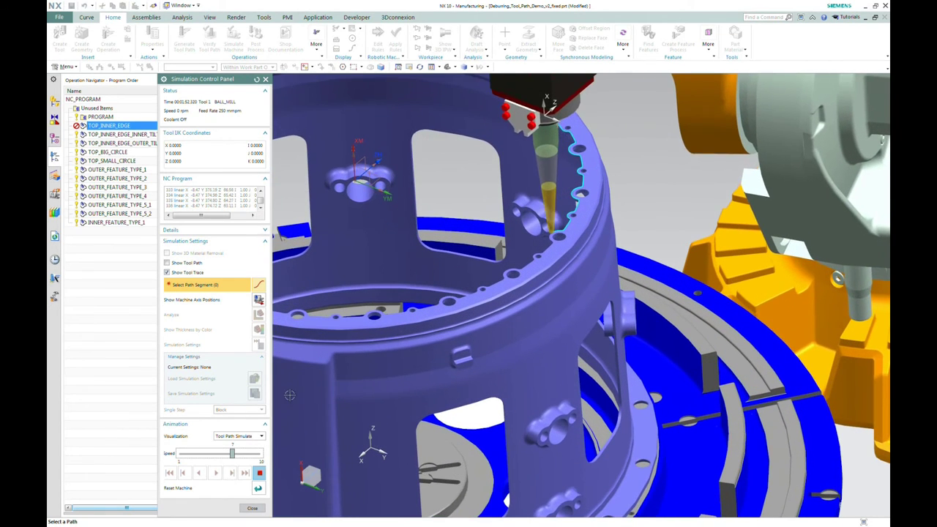
{"action": "left_click", "coordinate": [260, 473]}
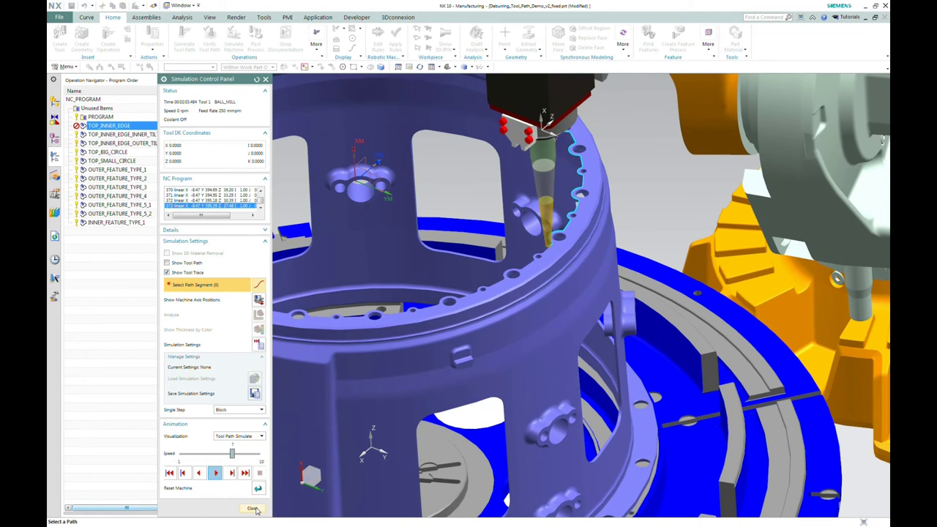
Close the simulation and launch Tool Path > Simulate for TOP_INNER_EDGE_INNER_TILT
{"action": "left_click", "coordinate": [253, 507]}
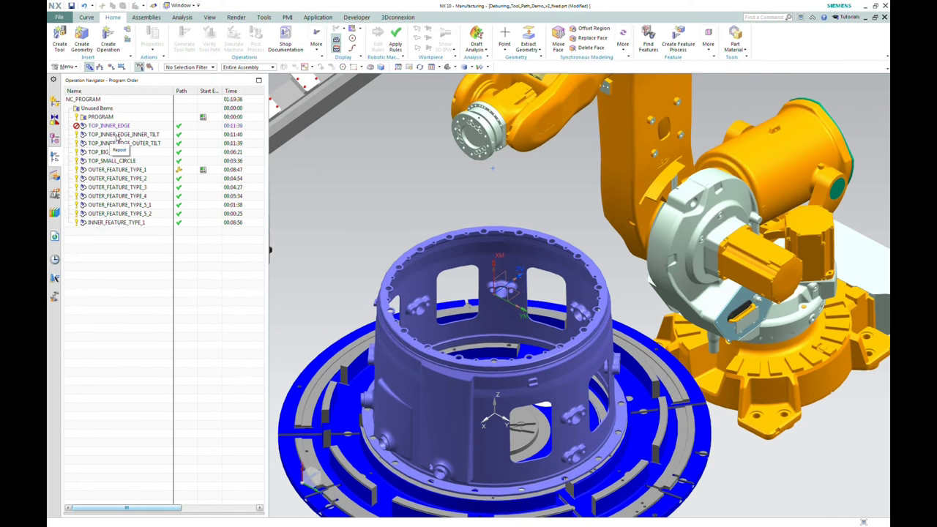
{"action": "left_click", "coordinate": [116, 136]}
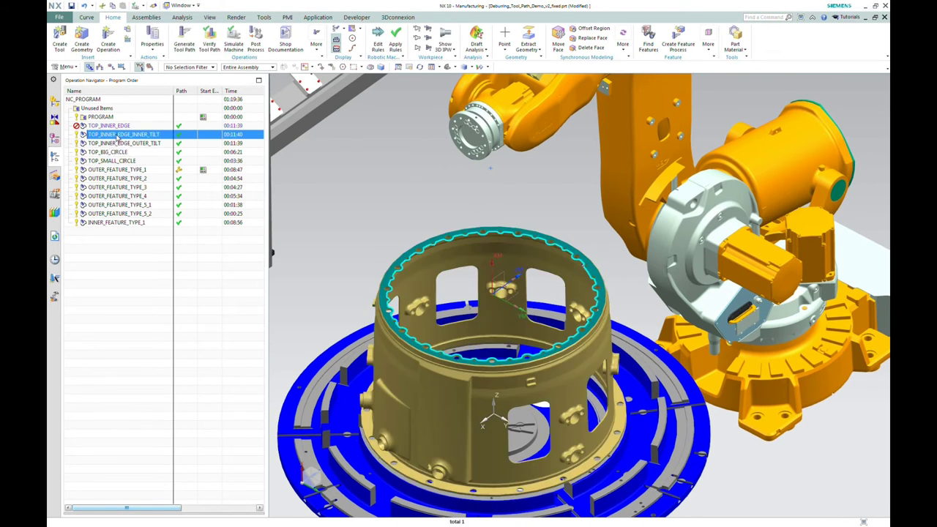
{"action": "right_click", "coordinate": [117, 137]}
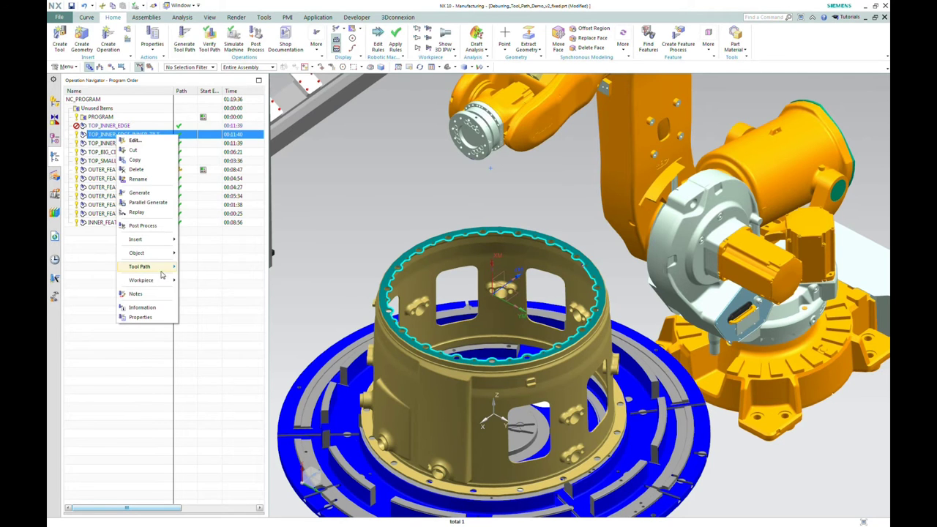
{"action": "mouse_move", "coordinate": [159, 269]}
{"action": "left_click", "coordinate": [201, 355]}
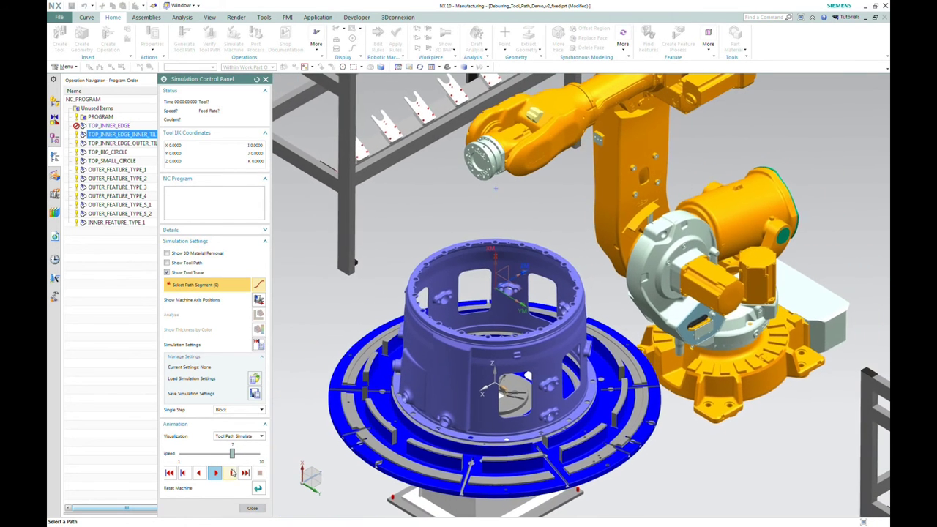
Play TOP_INNER_EDGE_INNER_TILT at higher speed, continuing past the J5 singularity until the J5 limit warning
{"action": "left_click", "coordinate": [215, 473]}
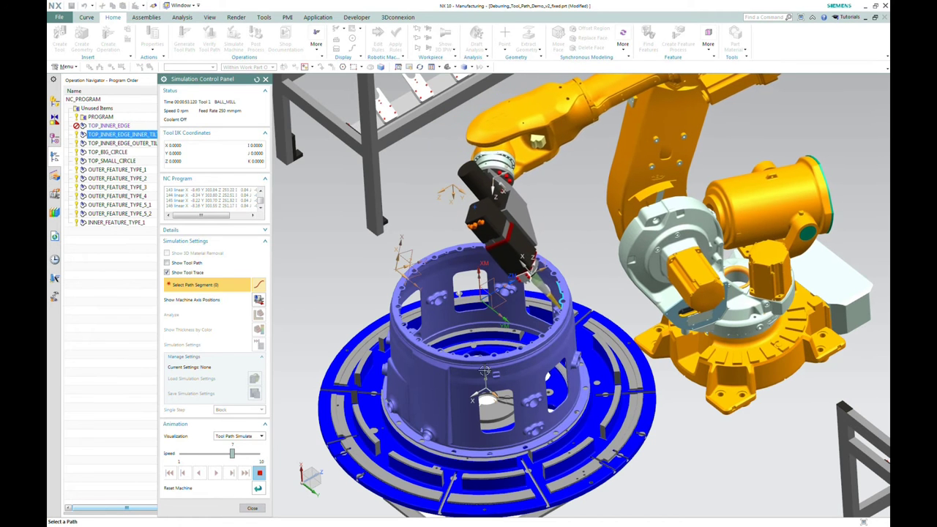
{"action": "left_click_drag", "start_coordinate": [231, 453], "coordinate": [240, 453]}
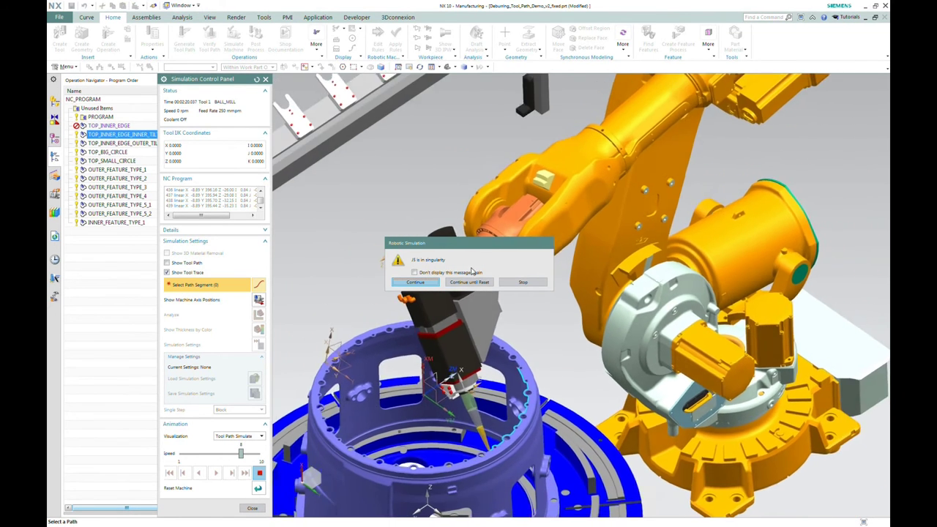
{"action": "left_click", "coordinate": [428, 283]}
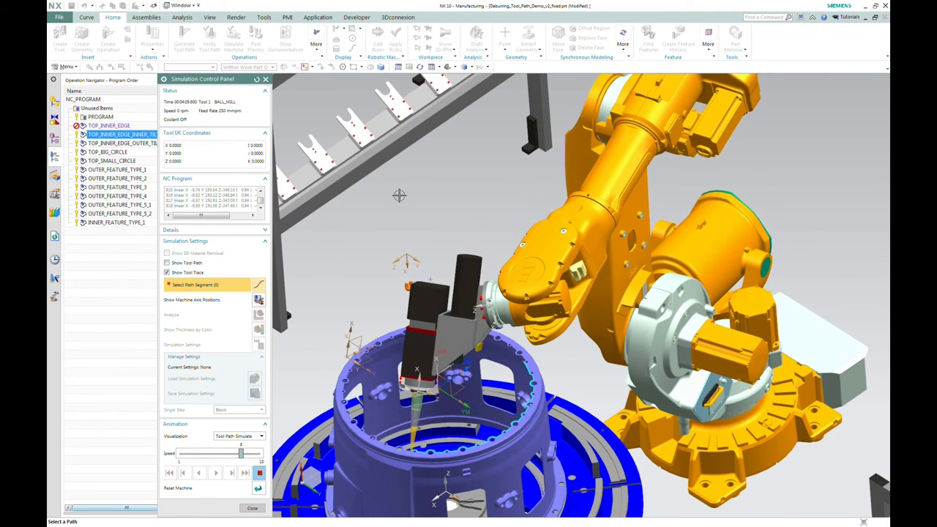
{"action": "middle_click_drag", "start_coordinate": [322, 244], "coordinate": [465, 253]}
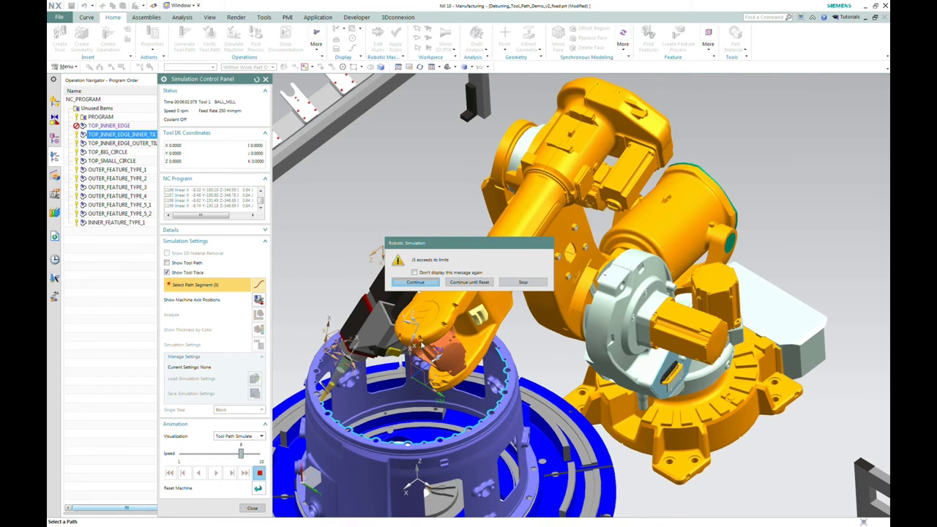
Dismiss the J5 limit warning and replay the inner-tilt simulation from the start at increased speed
{"action": "left_click", "coordinate": [415, 283]}
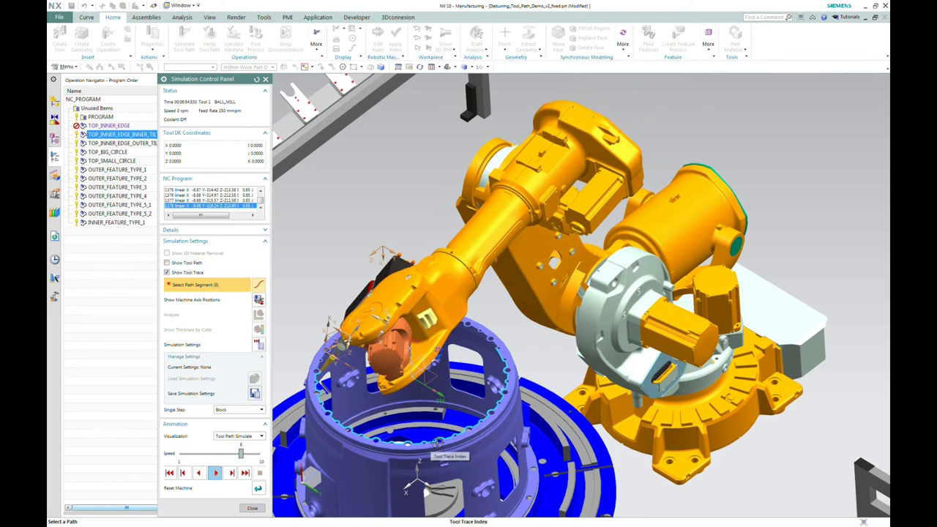
{"action": "left_click_drag", "start_coordinate": [260, 206], "coordinate": [260, 199]}
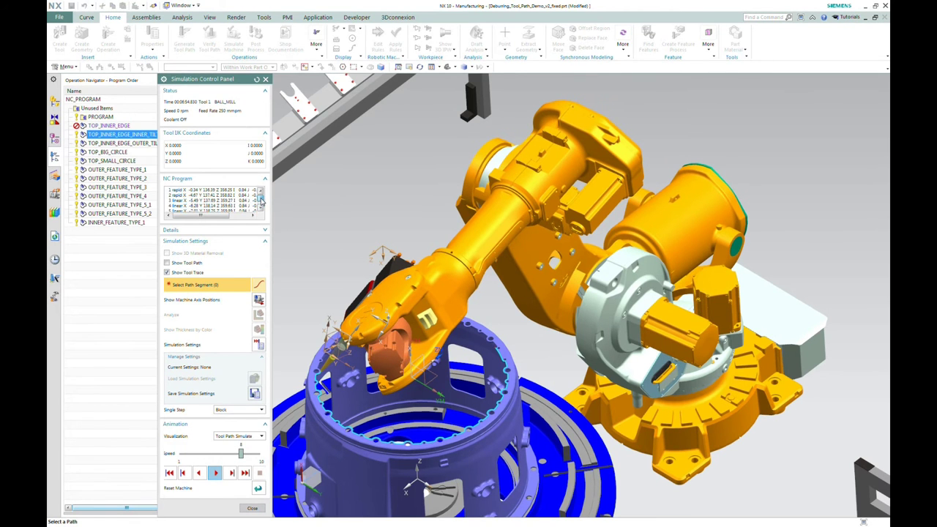
{"action": "left_click", "coordinate": [201, 207]}
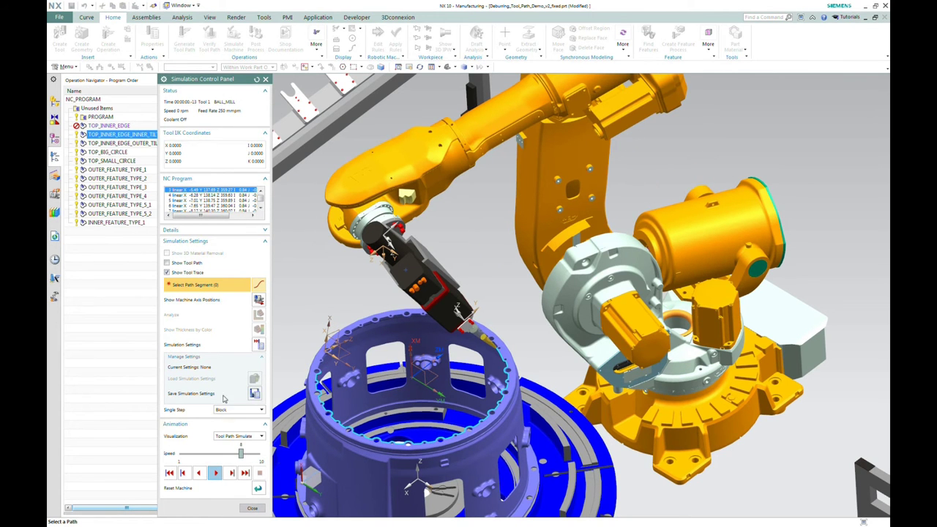
{"action": "left_click", "coordinate": [215, 472]}
{"action": "mouse_move", "coordinate": [236, 460]}
{"action": "left_mouse_down"}
{"action": "mouse_move", "coordinate": [249, 453]}
{"action": "mouse_move", "coordinate": [224, 454]}
{"action": "left_mouse_up"}
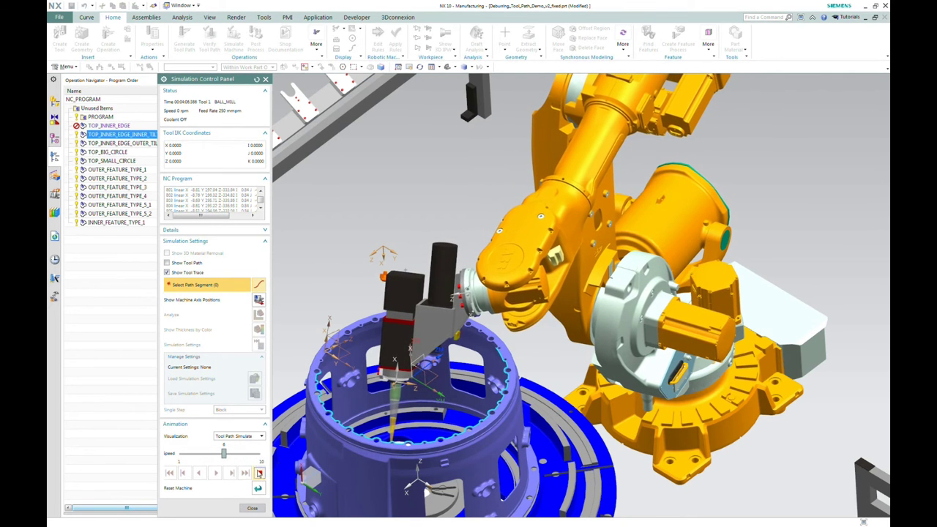
{"action": "middle_click_drag", "start_coordinate": [341, 458], "coordinate": [385, 388]}
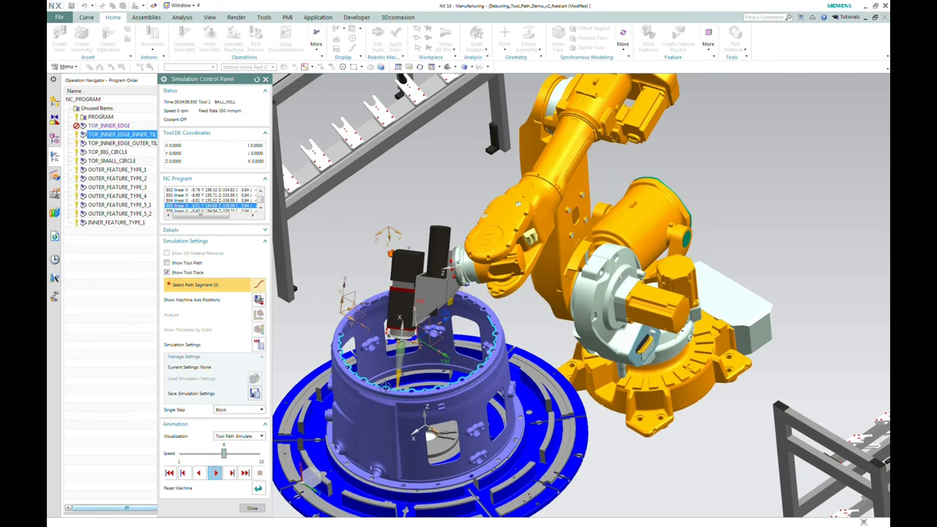
Close the simulation and add a Positioner start event to TOP_INNER_EDGE_INNER_TILT
{"action": "left_click", "coordinate": [251, 509]}
{"action": "right_click", "coordinate": [127, 136]}
{"action": "mouse_move", "coordinate": [165, 281]}
{"action": "mouse_move", "coordinate": [166, 254]}
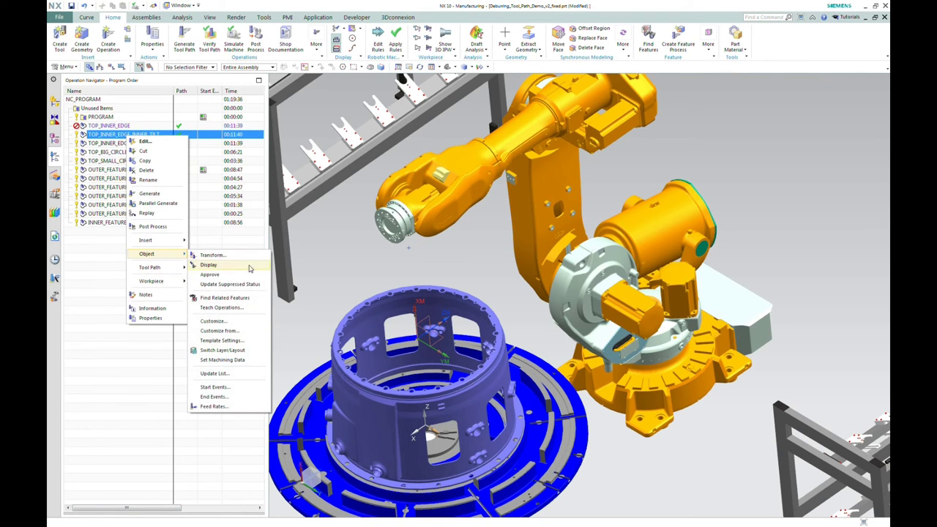
{"action": "left_click", "coordinate": [219, 390]}
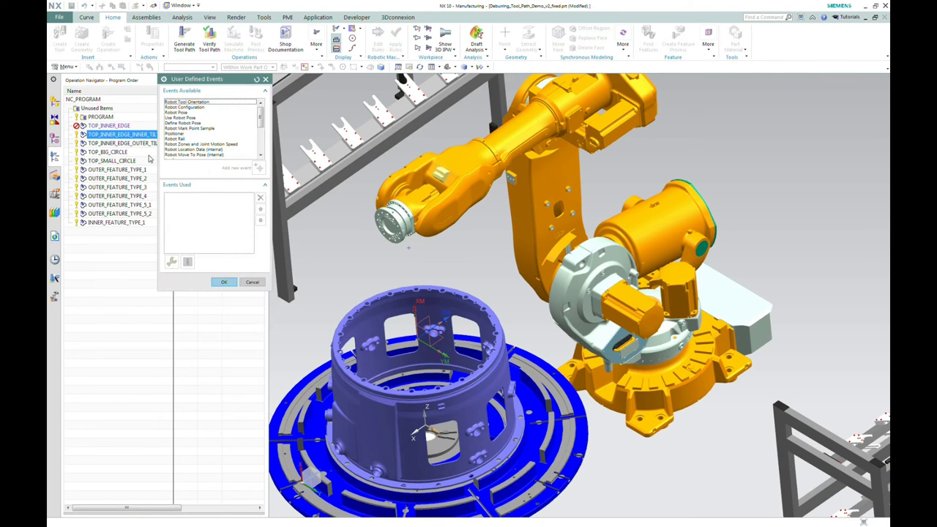
{"action": "left_click", "coordinate": [182, 135]}
{"action": "left_click", "coordinate": [258, 169]}
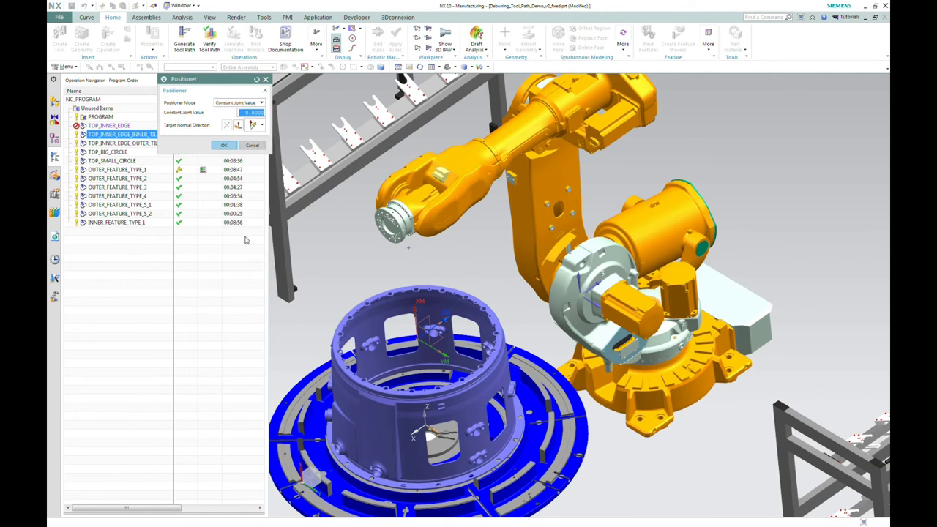
Set the positioner to Constant Surface Normal with a two-point target normal picked on the ring
{"action": "left_click", "coordinate": [251, 103]}
{"action": "left_click", "coordinate": [233, 117]}
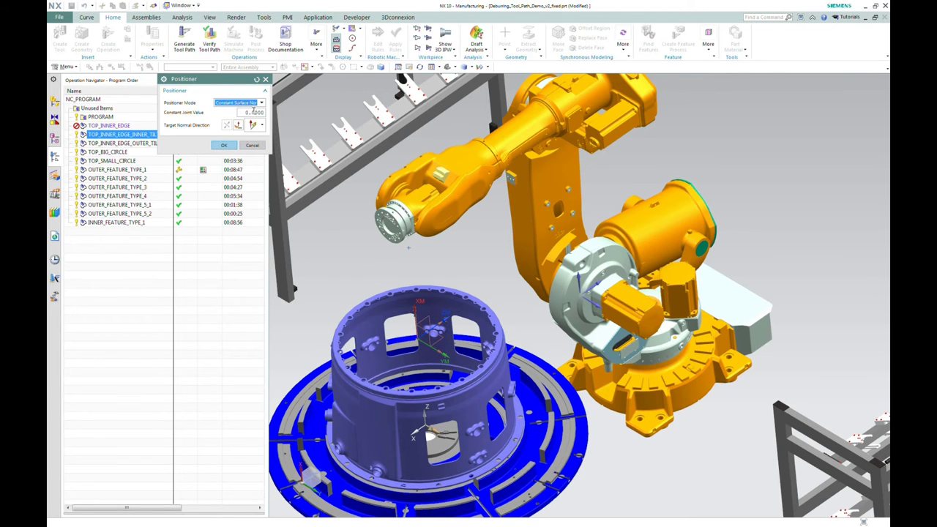
{"action": "left_click", "coordinate": [238, 126]}
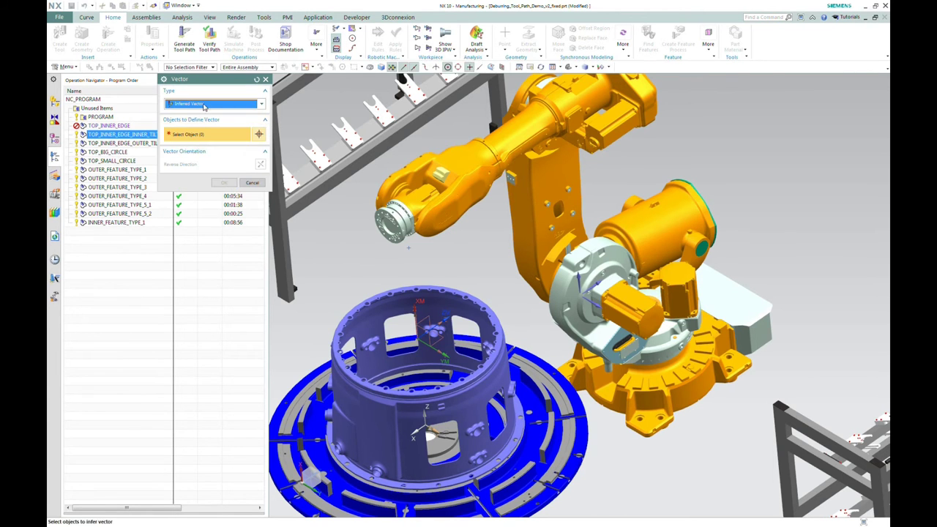
{"action": "left_click", "coordinate": [205, 105]}
{"action": "left_click", "coordinate": [192, 123]}
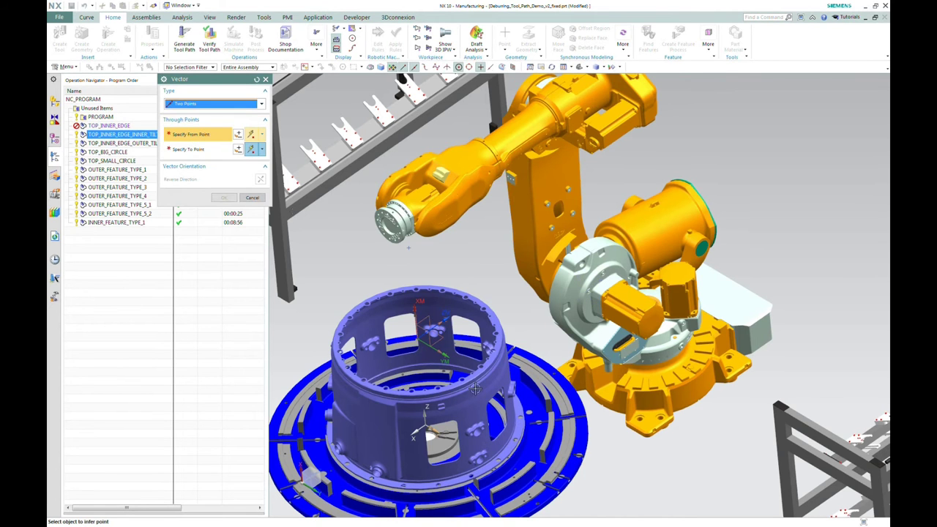
{"action": "left_click", "coordinate": [421, 395]}
{"action": "left_click", "coordinate": [416, 290]}
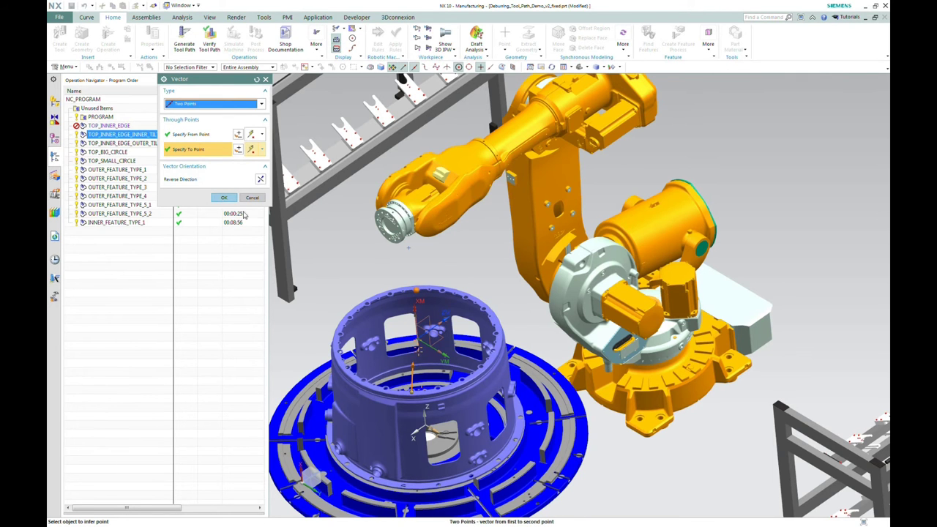
{"action": "left_click", "coordinate": [224, 198]}
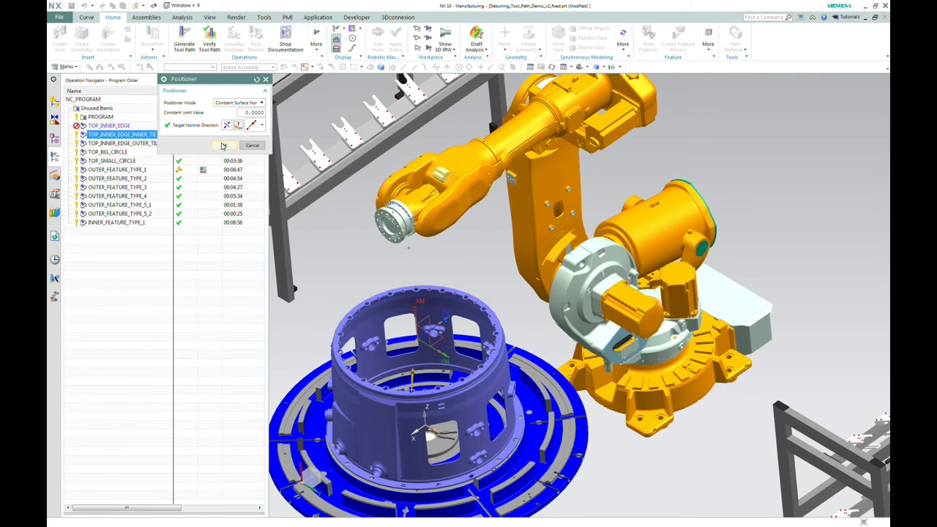
{"action": "left_click", "coordinate": [223, 145]}
{"action": "left_click", "coordinate": [224, 282]}
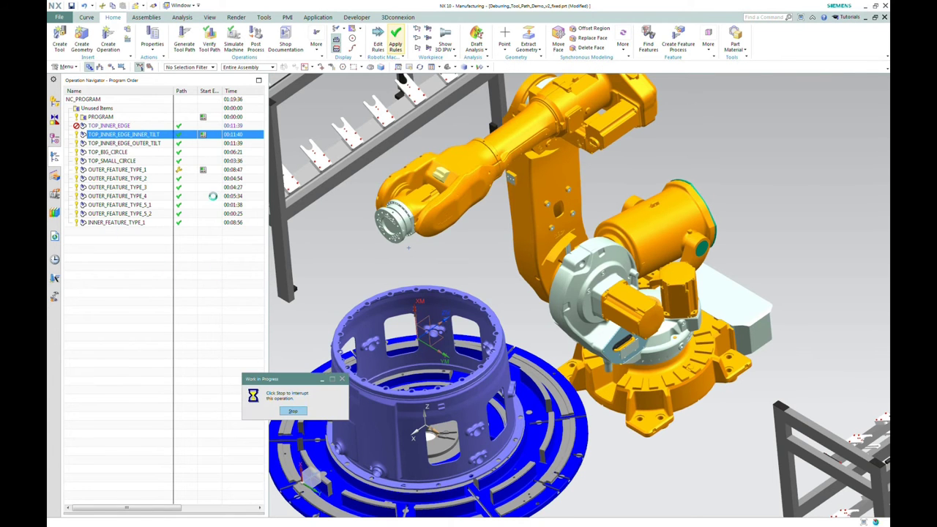
Dismiss the processing-finished message and start renaming TOP_INNER_EDGE_INNER_TILT
{"action": "left_click", "coordinate": [469, 280]}
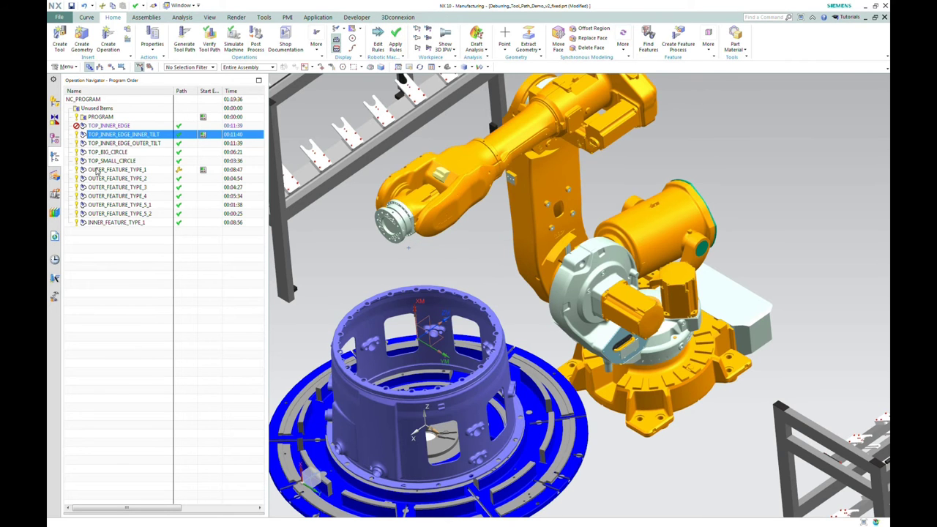
{"action": "right_click", "coordinate": [114, 134]}
{"action": "key", "text": "Escape"}
{"action": "key", "text": "F2"}
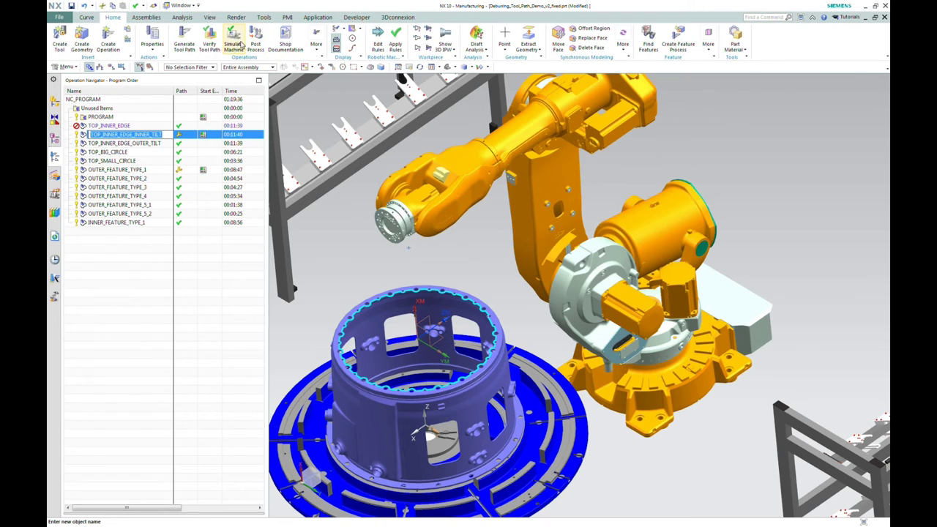
{"action": "left_click", "coordinate": [235, 35]}
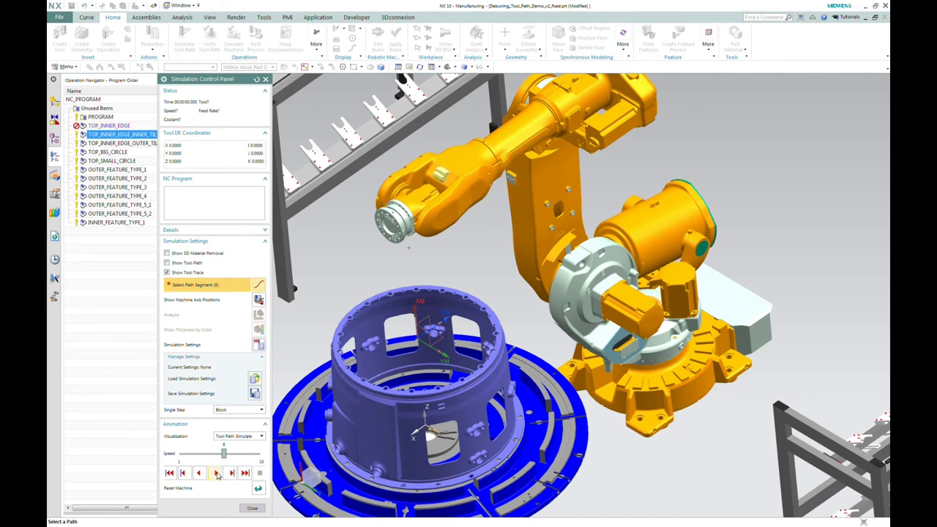
{"action": "left_click", "coordinate": [216, 473]}
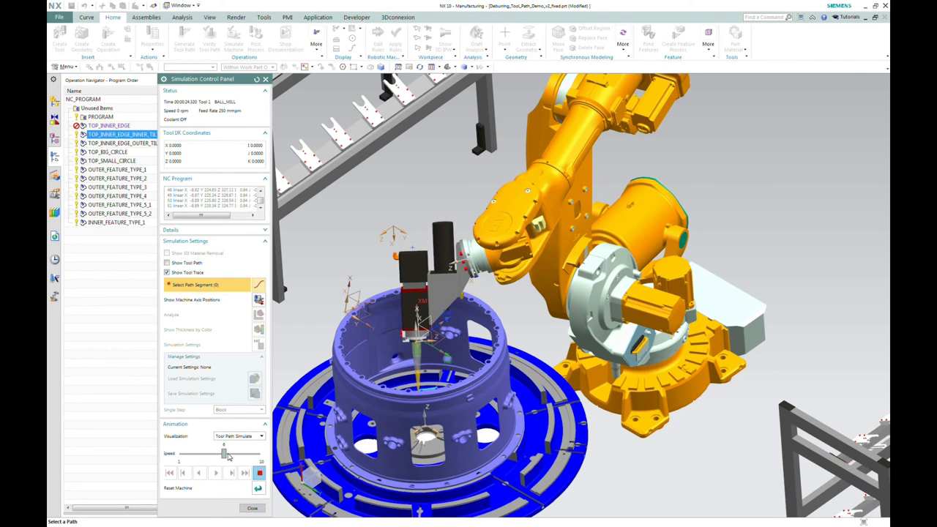
{"action": "left_click_drag", "start_coordinate": [227, 455], "coordinate": [240, 456]}
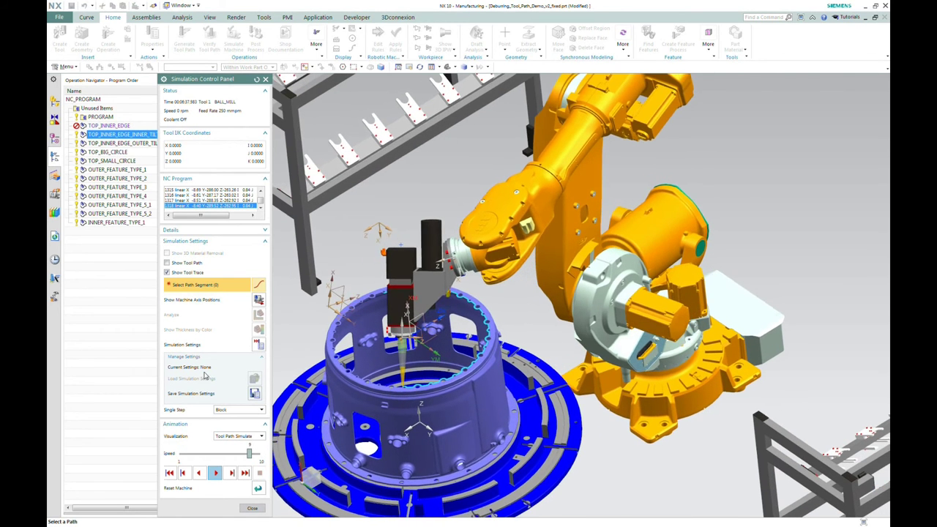
{"action": "left_click", "coordinate": [252, 508]}
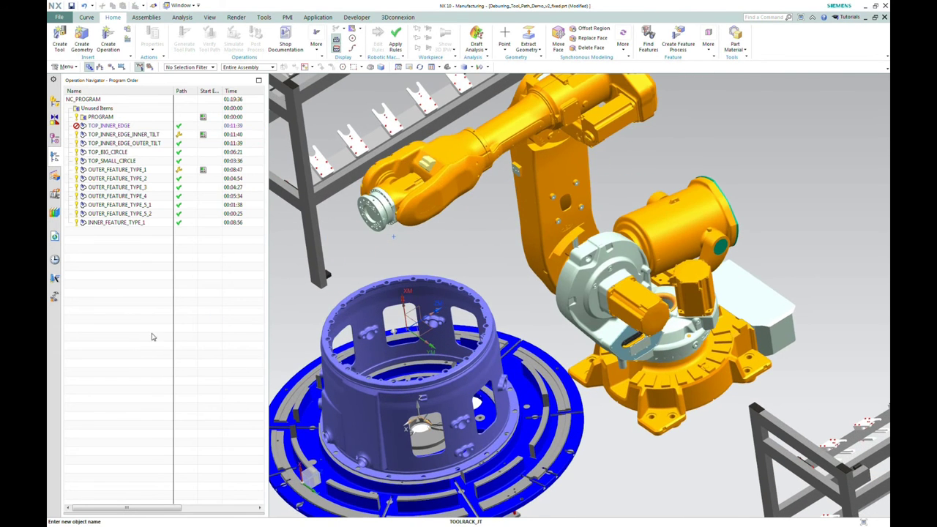
Zoom in on the cell, select OUTER_FEATURE_TYPE_4, and launch its machine simulation
{"action": "middle_click_drag", "start_coordinate": [307, 326], "coordinate": [137, 198]}
{"action": "left_click", "coordinate": [136, 197]}
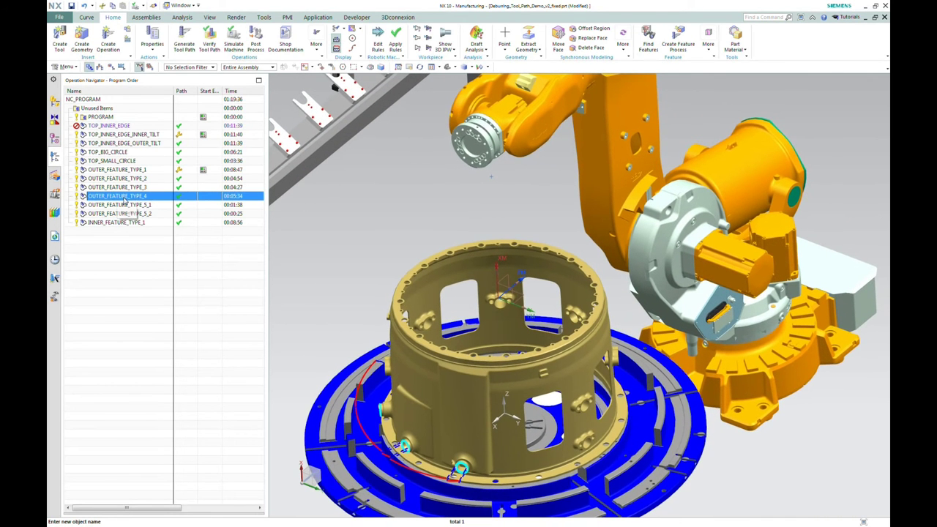
{"action": "right_click", "coordinate": [126, 197]}
{"action": "left_click", "coordinate": [146, 241]}
{"action": "left_click", "coordinate": [239, 46]}
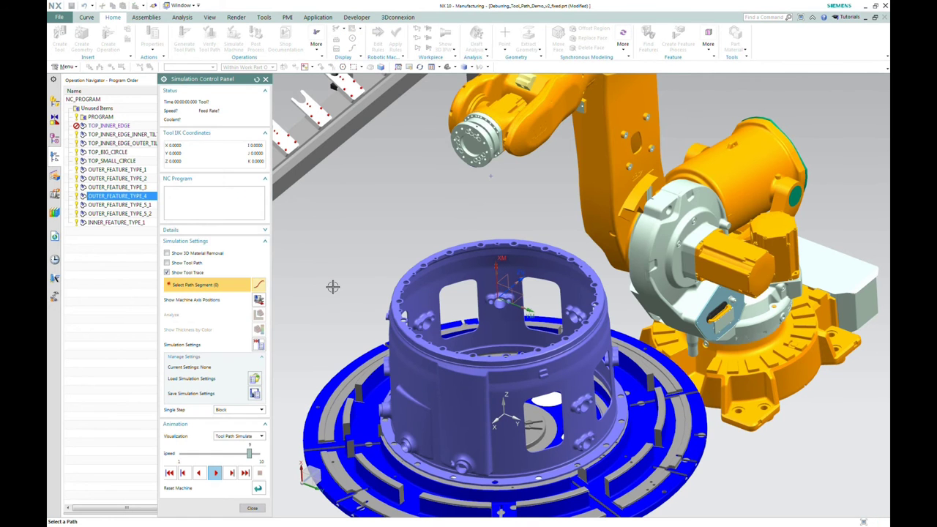
Play the simulation at slightly lower speed, orbiting to follow the robot along the outer features
{"action": "left_click", "coordinate": [213, 475]}
{"action": "left_click_drag", "start_coordinate": [248, 453], "coordinate": [235, 453]}
{"action": "middle_click_drag", "start_coordinate": [285, 432], "coordinate": [330, 410]}
{"action": "left_click_drag", "start_coordinate": [231, 454], "coordinate": [233, 454]}
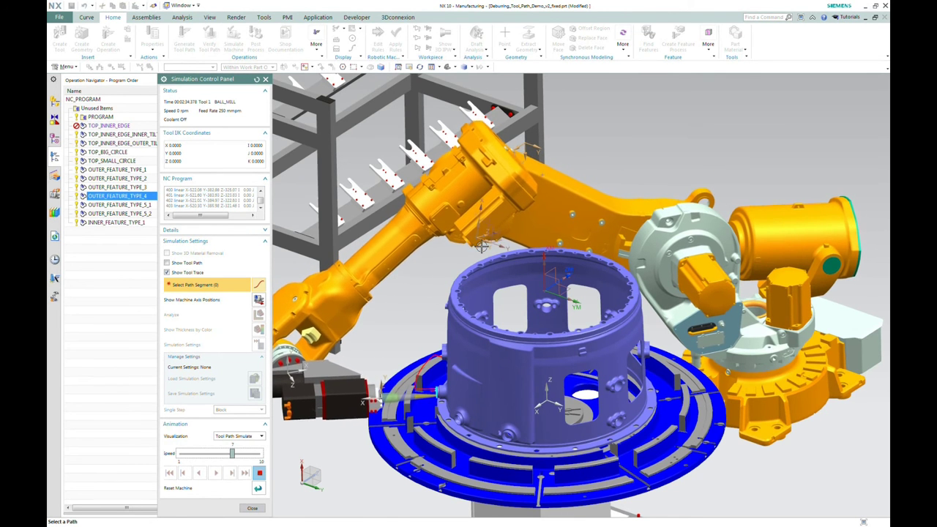
{"action": "middle_click_drag", "start_coordinate": [485, 251], "coordinate": [312, 458]}
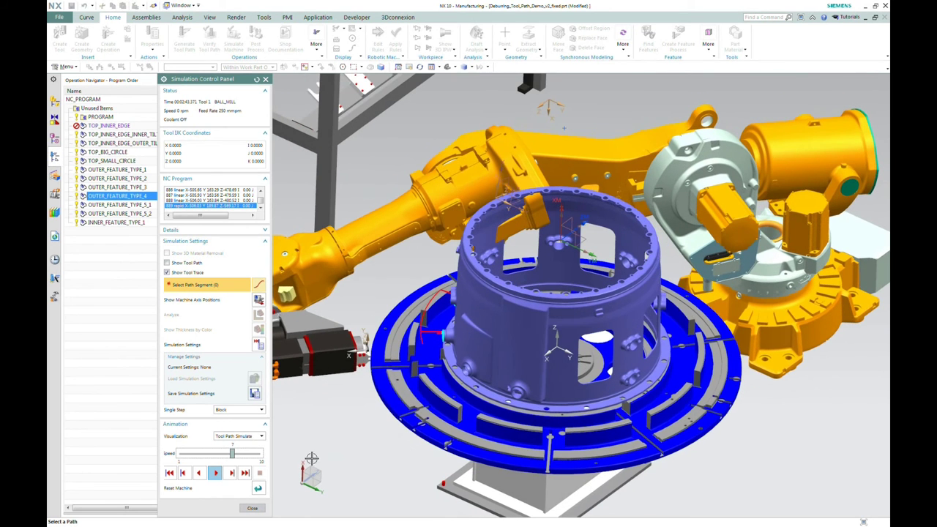
Close the simulation and add a Positioner end event to OUTER_FEATURE_TYPE_4
{"action": "left_click", "coordinate": [251, 509]}
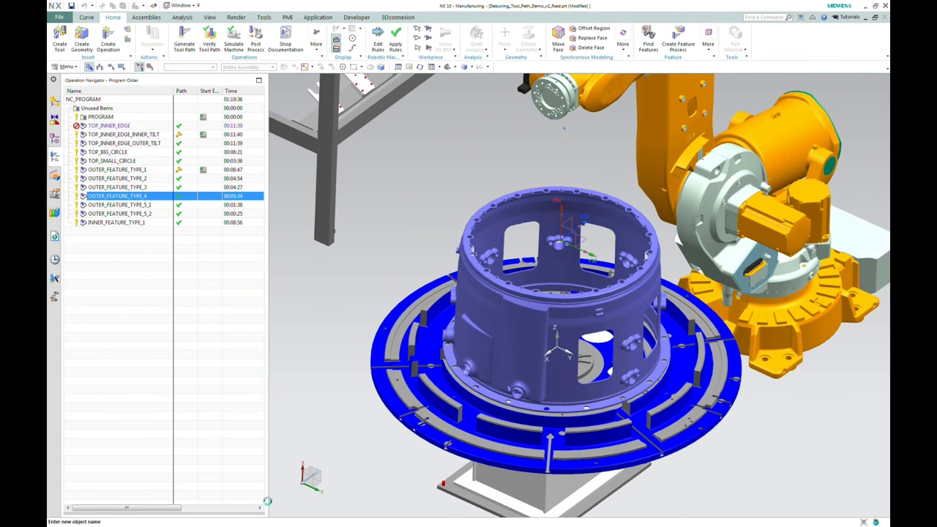
{"action": "right_click", "coordinate": [120, 200]}
{"action": "mouse_move", "coordinate": [149, 317]}
{"action": "left_click", "coordinate": [234, 458]}
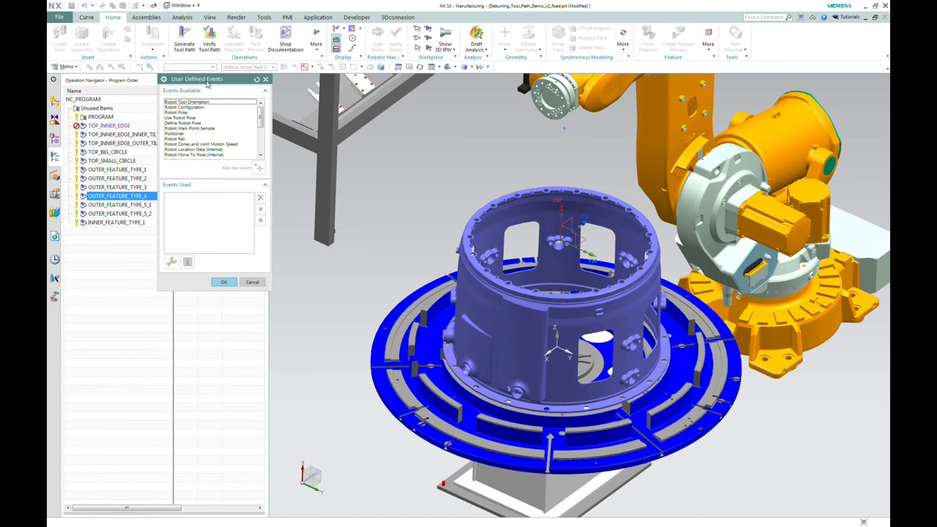
{"action": "left_click", "coordinate": [179, 135]}
{"action": "left_click", "coordinate": [258, 168]}
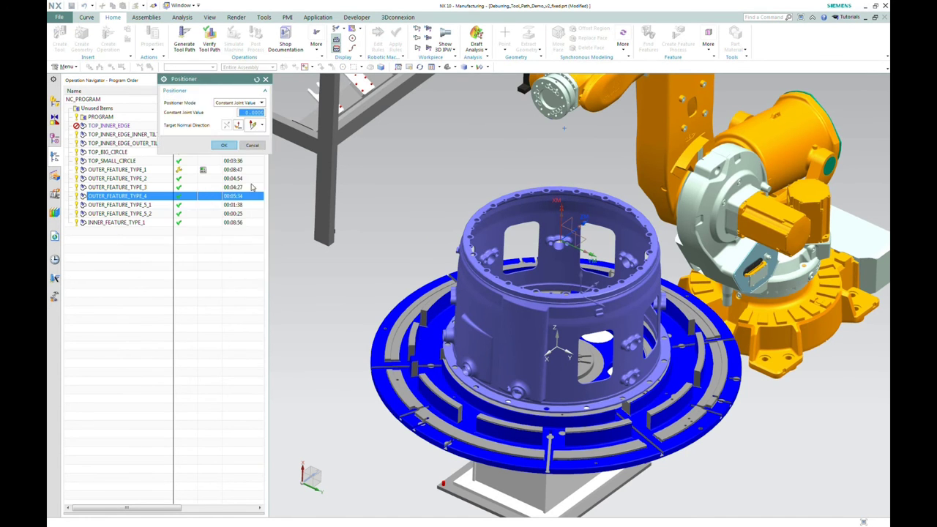
Set the positioner to Constant Surface Normal with the target normal along negative Y
{"action": "left_click", "coordinate": [238, 104]}
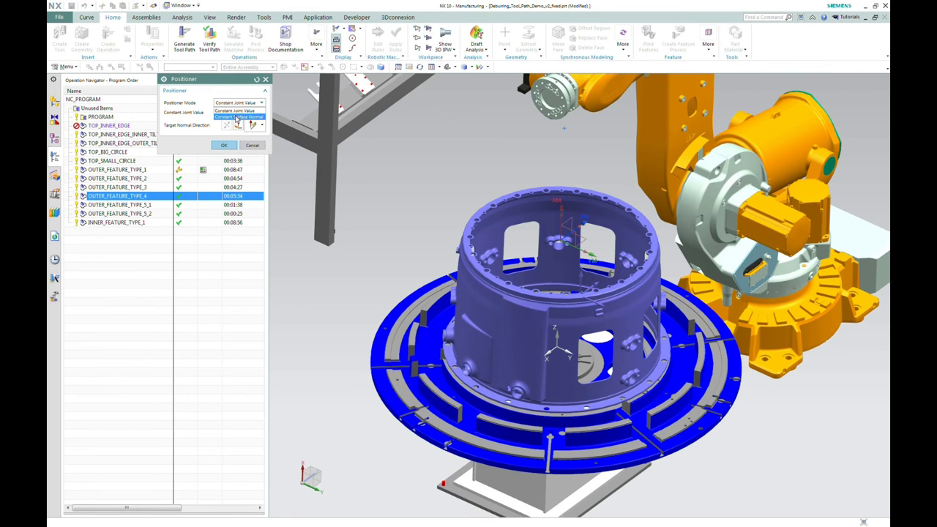
{"action": "left_click", "coordinate": [235, 119]}
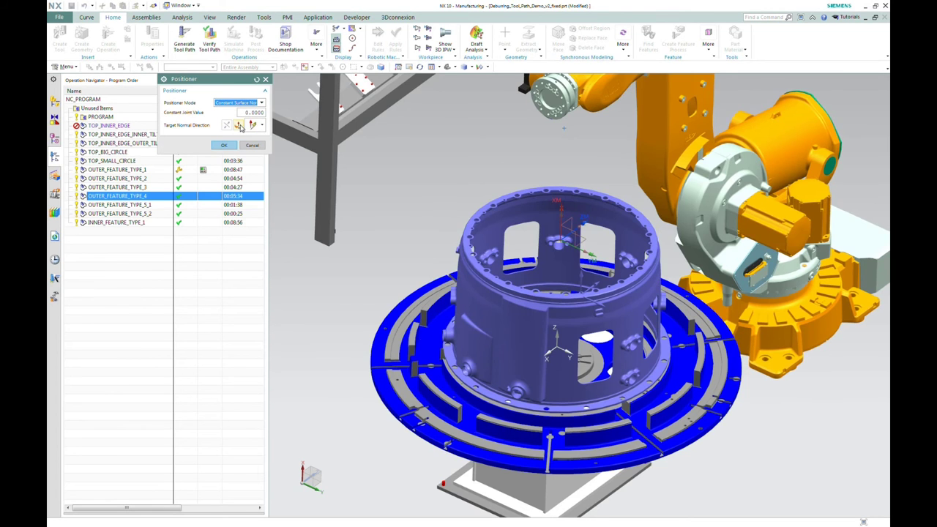
{"action": "left_click", "coordinate": [241, 126]}
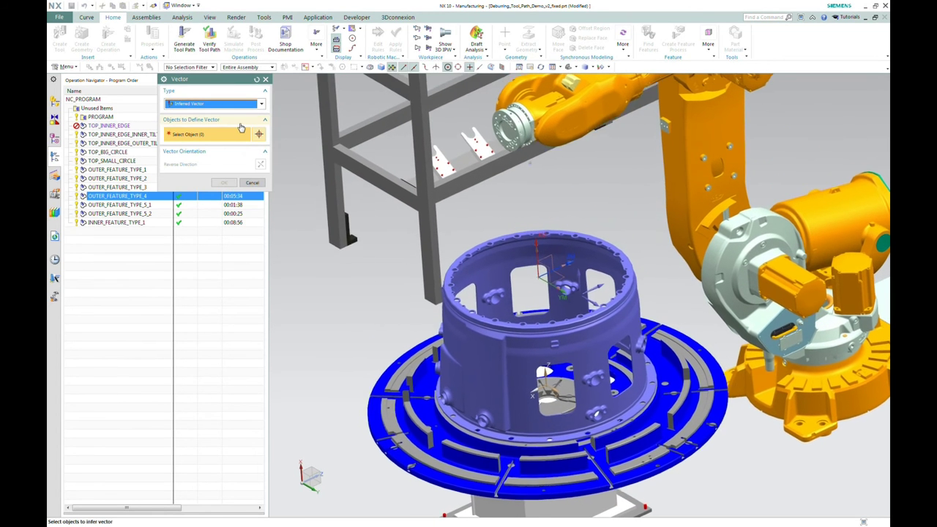
{"action": "left_click", "coordinate": [562, 292]}
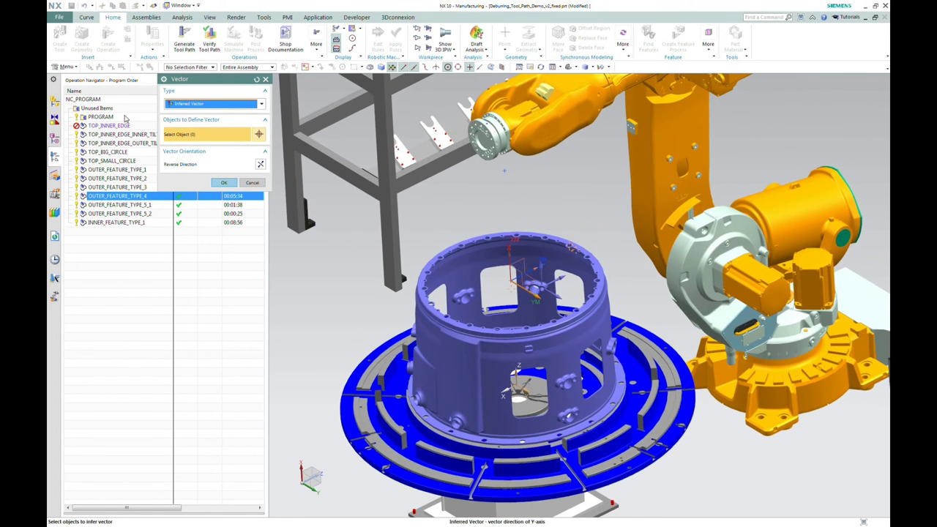
{"action": "left_click", "coordinate": [261, 167]}
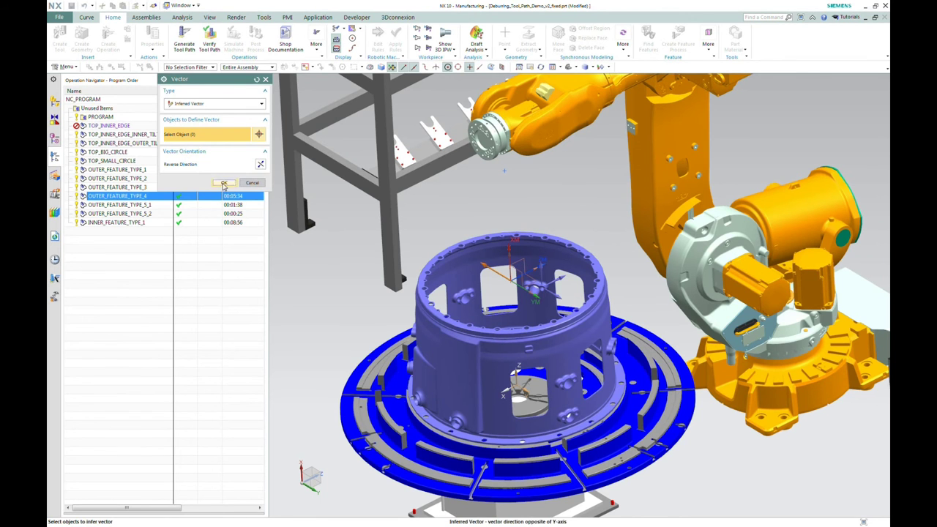
{"action": "left_click", "coordinate": [224, 182]}
{"action": "left_click", "coordinate": [223, 146]}
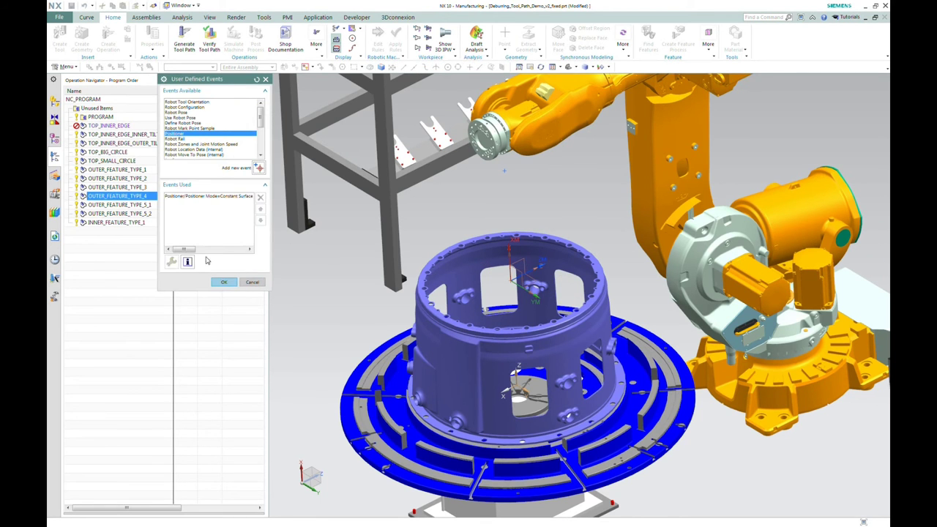
{"action": "left_click", "coordinate": [219, 282]}
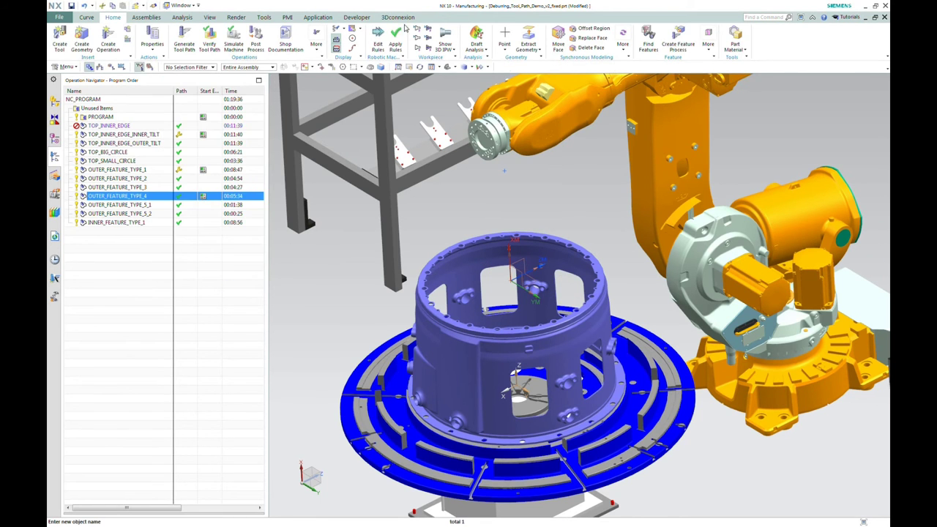
Reprocess OUTER_FEATURE_TYPE_4 with Apply Rules and dismiss the finished message
{"action": "left_click", "coordinate": [396, 38]}
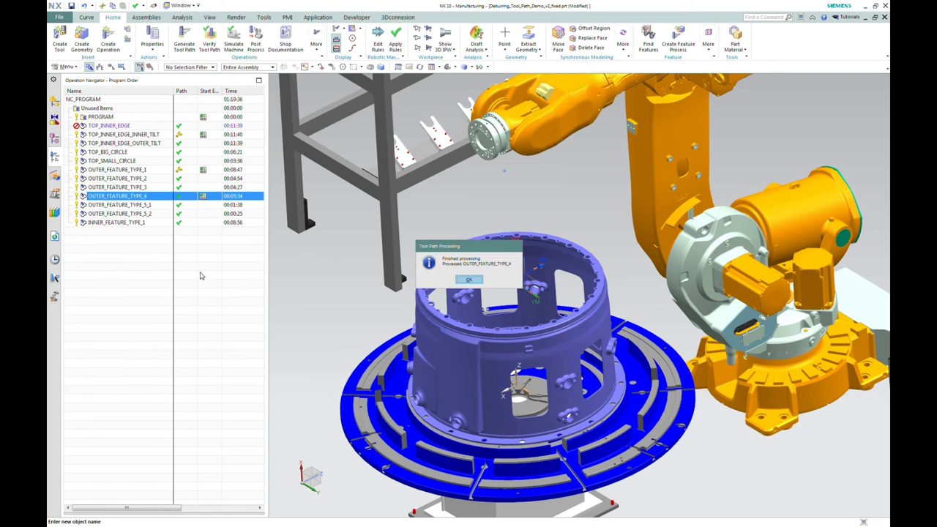
{"action": "key", "text": "Return"}
{"action": "right_click", "coordinate": [119, 204]}
Simulate OUTER_FEATURE_TYPE_4 on the machine, stop partway to inspect the cell, then close with the robot at home
{"action": "left_click", "coordinate": [115, 201]}
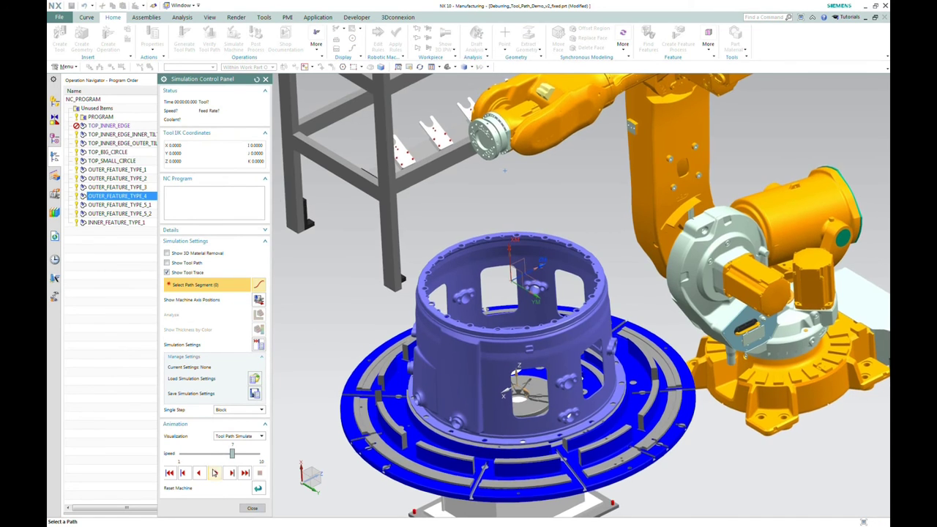
{"action": "left_click", "coordinate": [216, 475]}
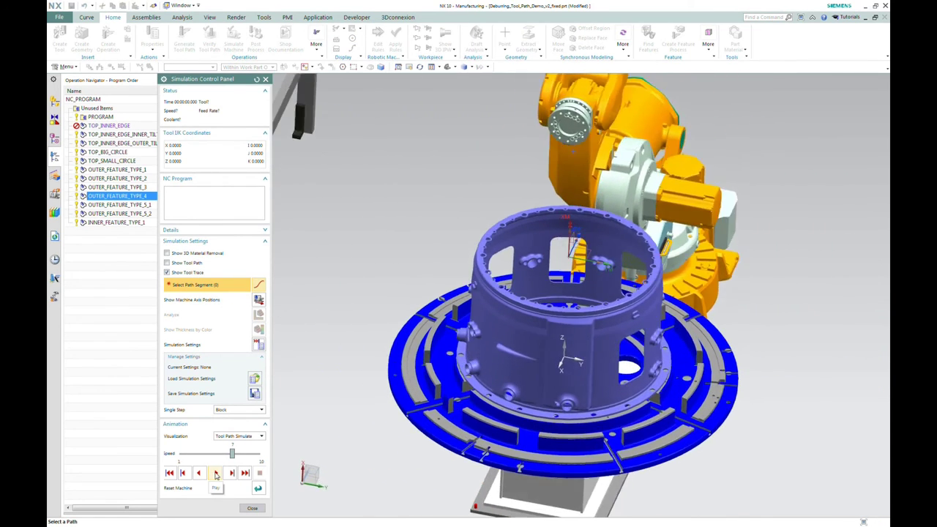
{"action": "left_click", "coordinate": [218, 474]}
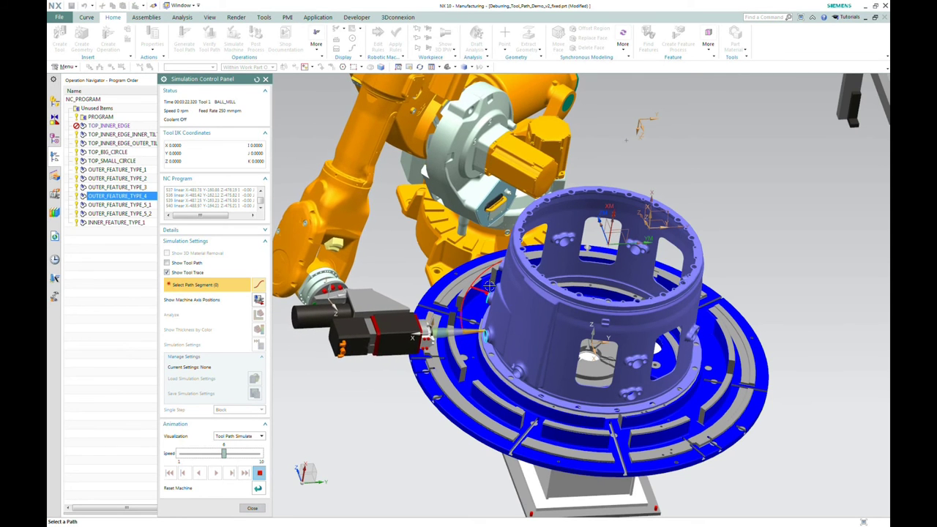
{"action": "left_click", "coordinate": [259, 473]}
{"action": "middle_click_drag", "start_coordinate": [312, 416], "coordinate": [483, 181]}
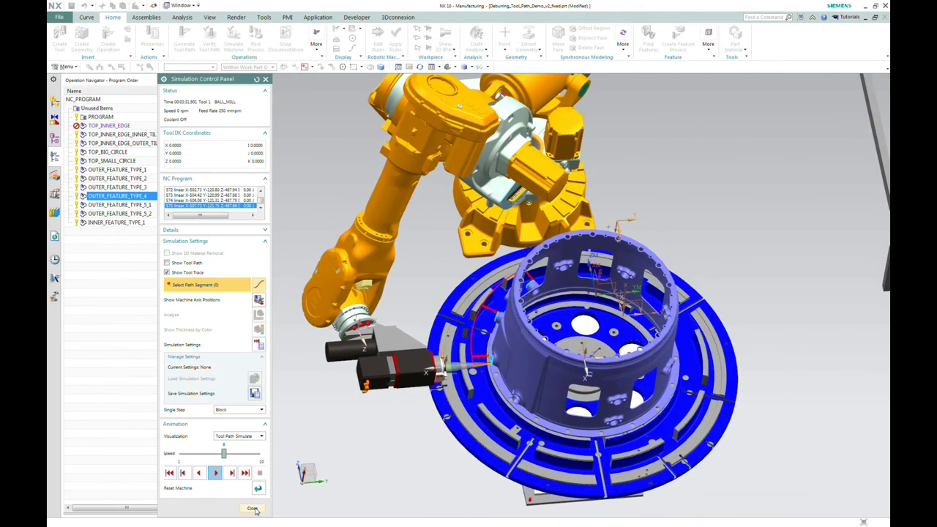
{"action": "left_click", "coordinate": [252, 508]}
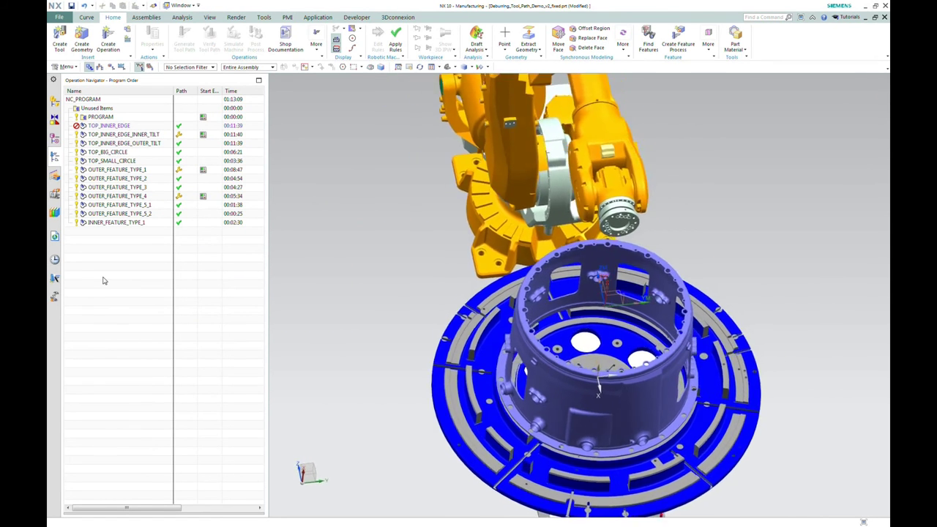
Open INNER_FEATURE_TYPE_1 for editing and replay its Variable Contour tool path
{"action": "left_click", "coordinate": [109, 221]}
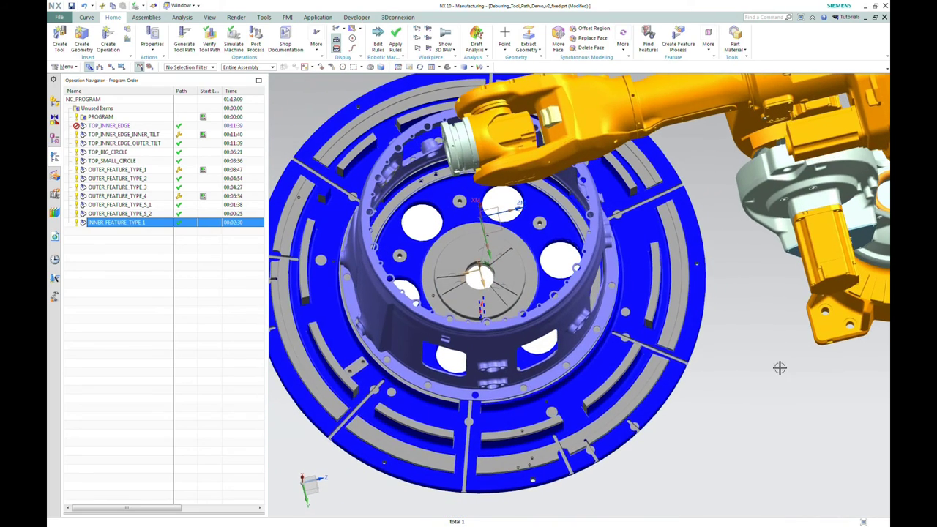
{"action": "double_click", "coordinate": [114, 226]}
{"action": "left_click", "coordinate": [221, 412]}
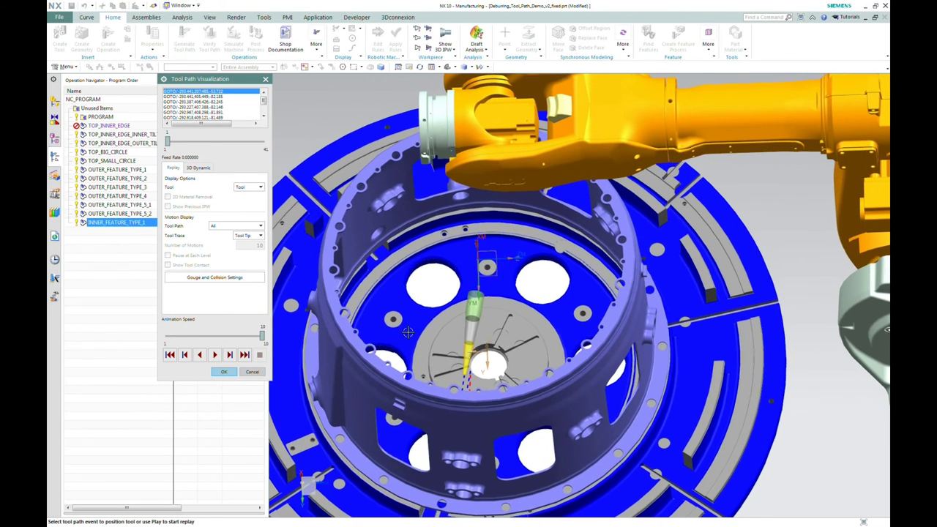
Set the tool axis to Toward Point, aiming at a point at X 300 with Z -80
{"action": "left_click", "coordinate": [237, 373]}
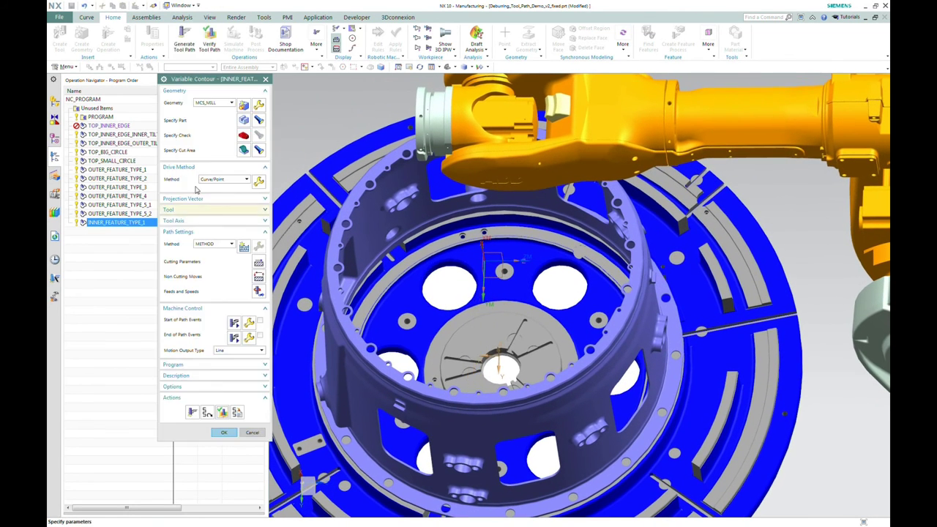
{"action": "left_click", "coordinate": [176, 220]}
{"action": "left_click", "coordinate": [214, 234]}
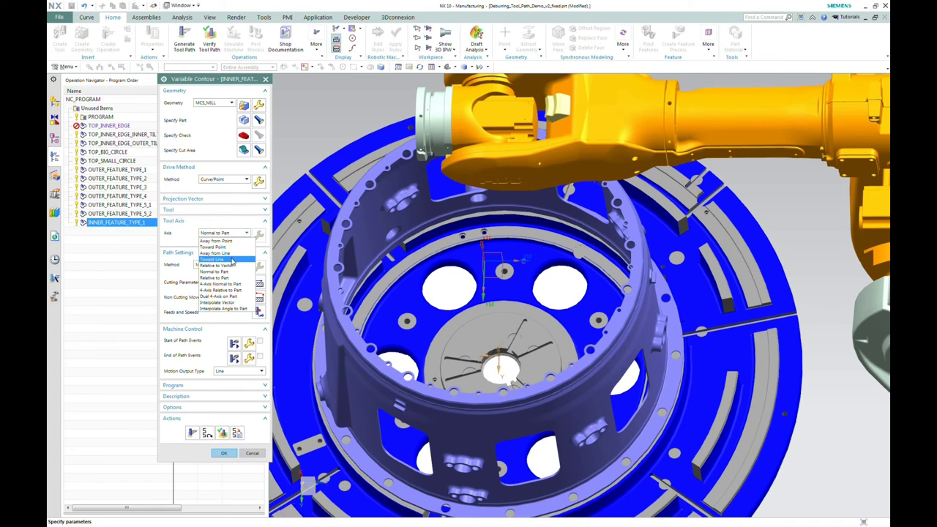
{"action": "left_click", "coordinate": [232, 260]}
{"action": "middle_click", "coordinate": [242, 255]}
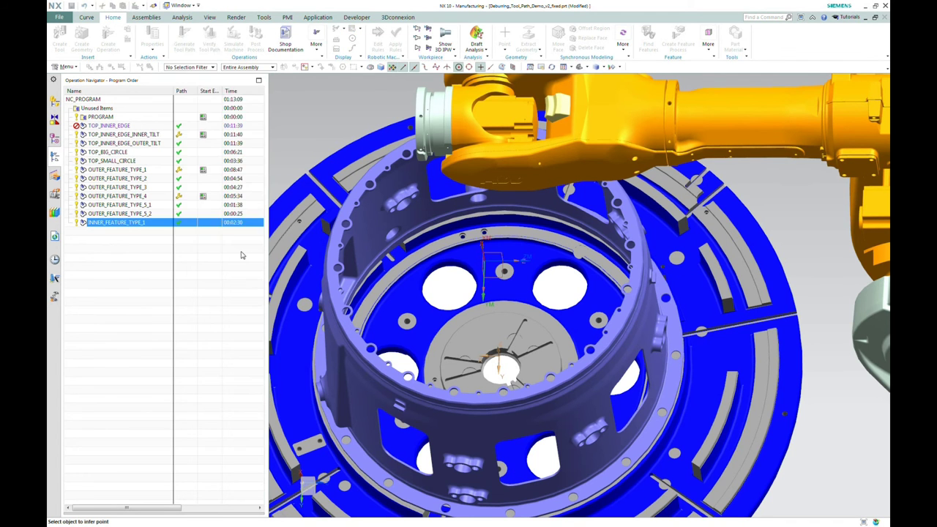
{"action": "middle_click_drag", "start_coordinate": [512, 307], "coordinate": [542, 278]}
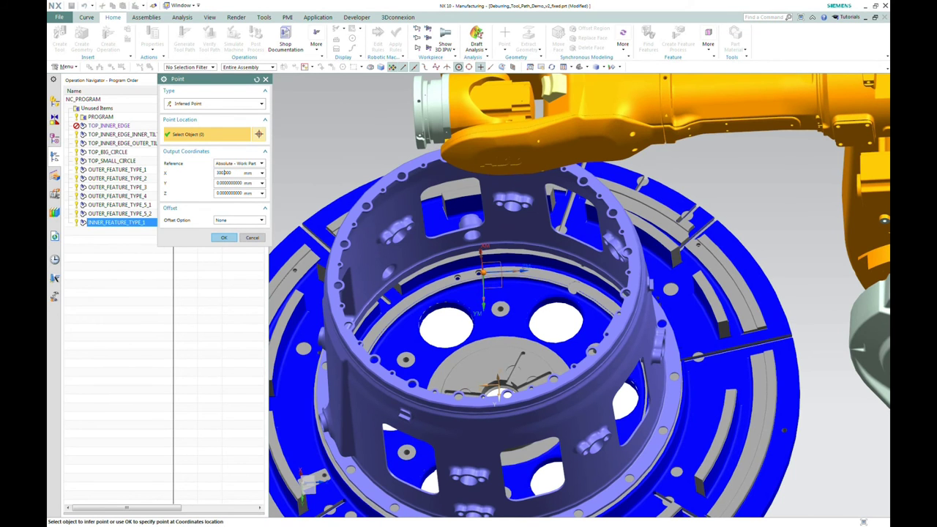
{"action": "left_click_drag", "start_coordinate": [243, 192], "coordinate": [227, 191]}
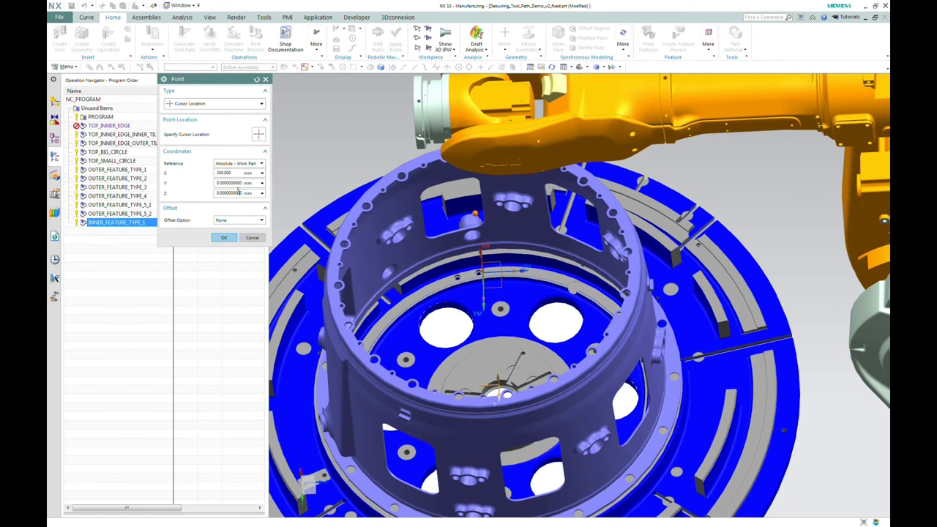
{"action": "type", "text": "-80."}
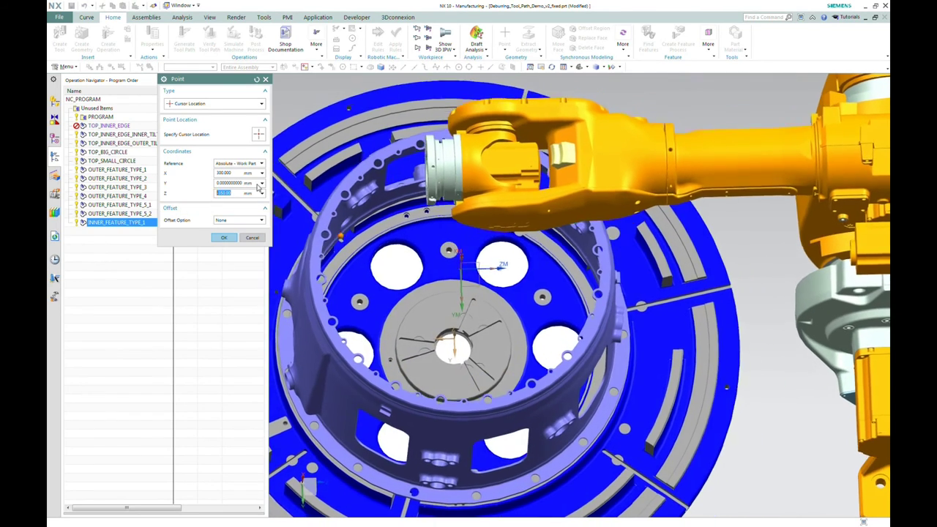
{"action": "left_click", "coordinate": [225, 238]}
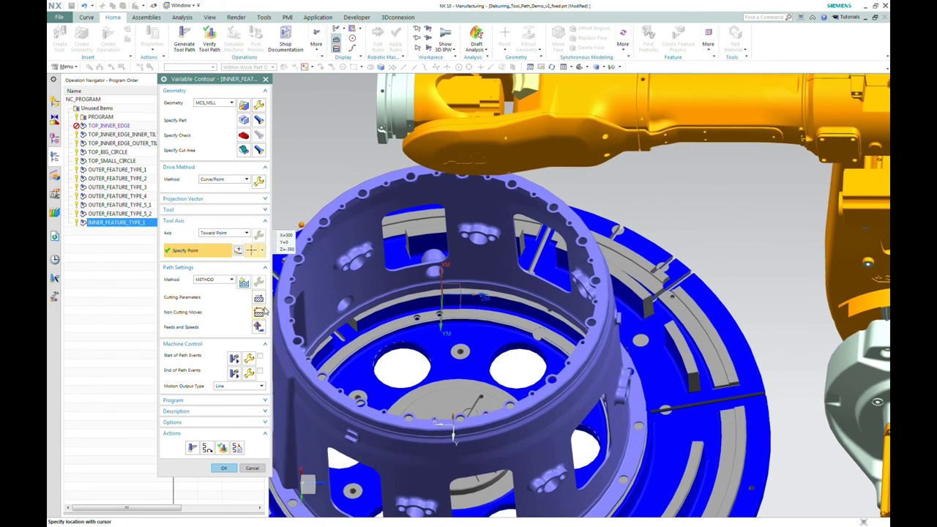
Add a 340-radius cylinder clearance in Non Cutting Moves, regenerate the path, and accept
{"action": "middle_click", "coordinate": [307, 322]}
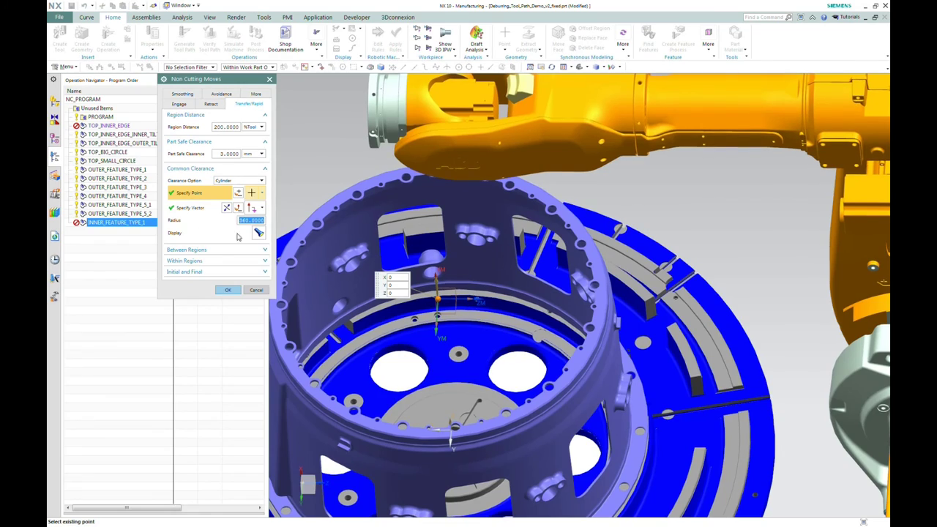
{"action": "left_click", "coordinate": [259, 231]}
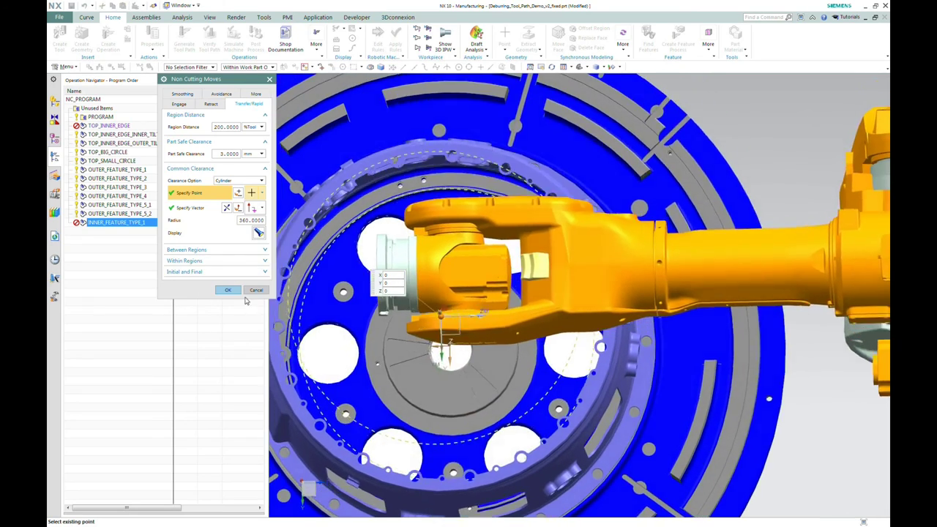
{"action": "left_click", "coordinate": [228, 290]}
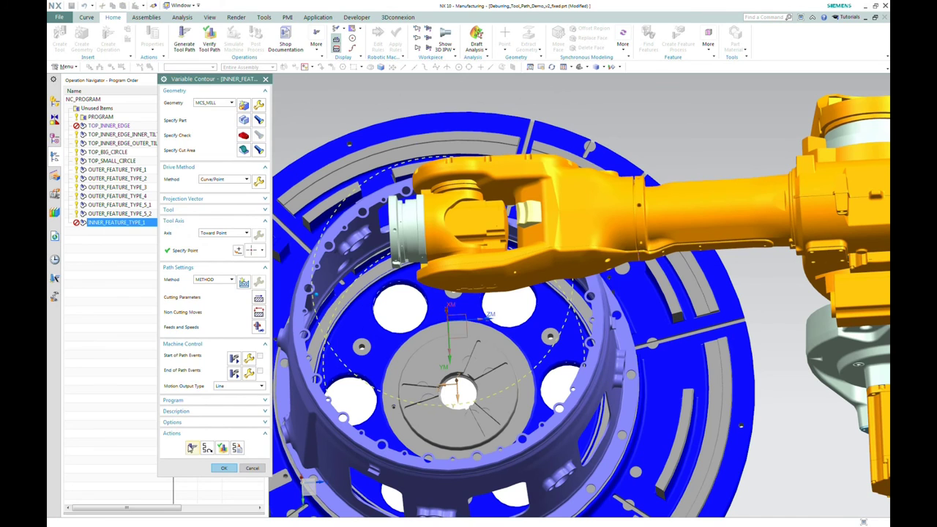
{"action": "left_click", "coordinate": [192, 447]}
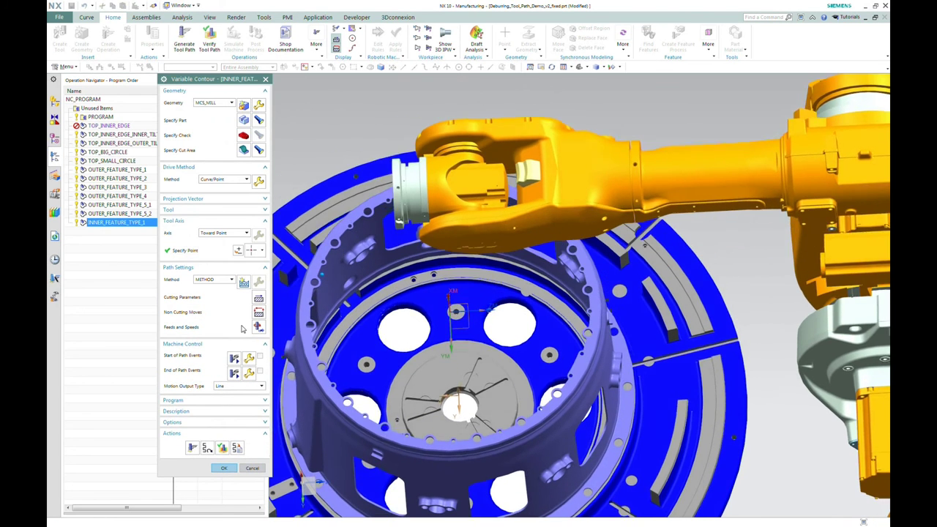
{"action": "left_click", "coordinate": [223, 468]}
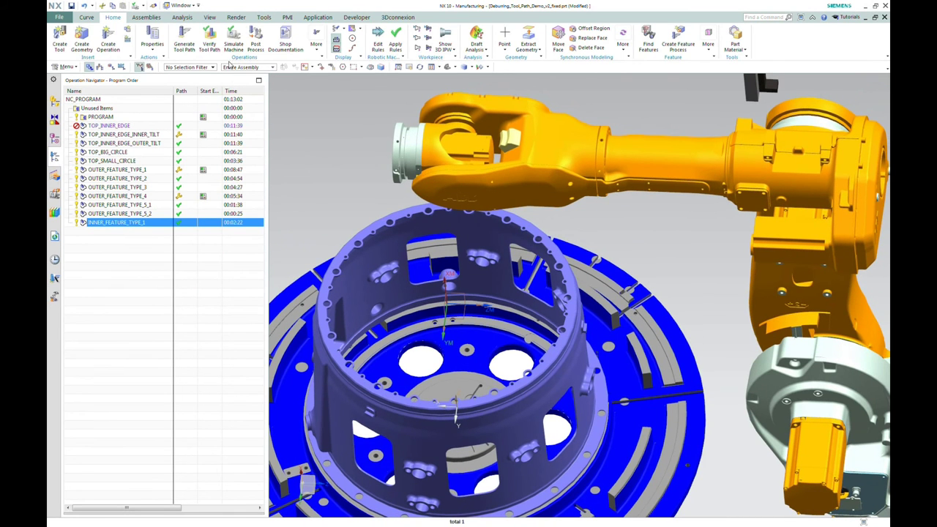
Simulate INNER_FEATURE_TYPE_1, stepping then playing at adjusted speed until the J4/PART clearance violation
{"action": "left_click", "coordinate": [232, 36]}
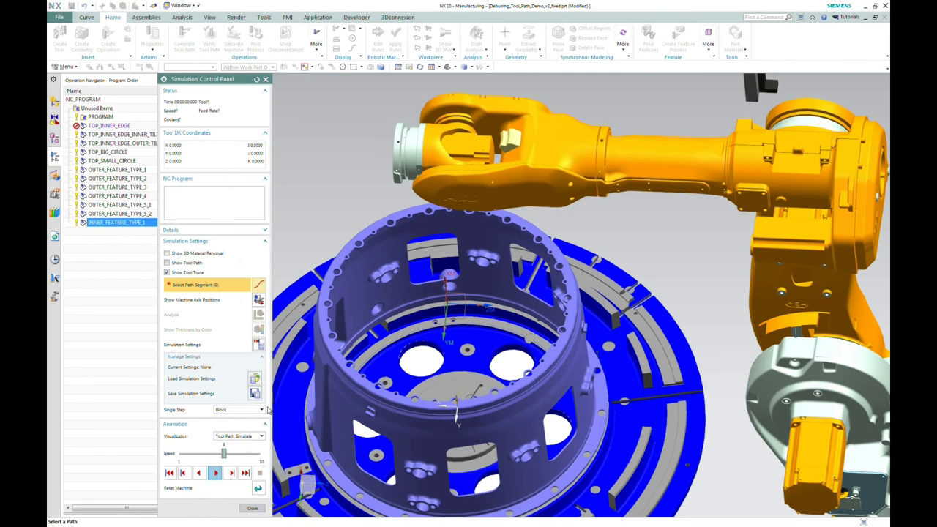
{"action": "left_click_drag", "start_coordinate": [222, 459], "coordinate": [210, 456]}
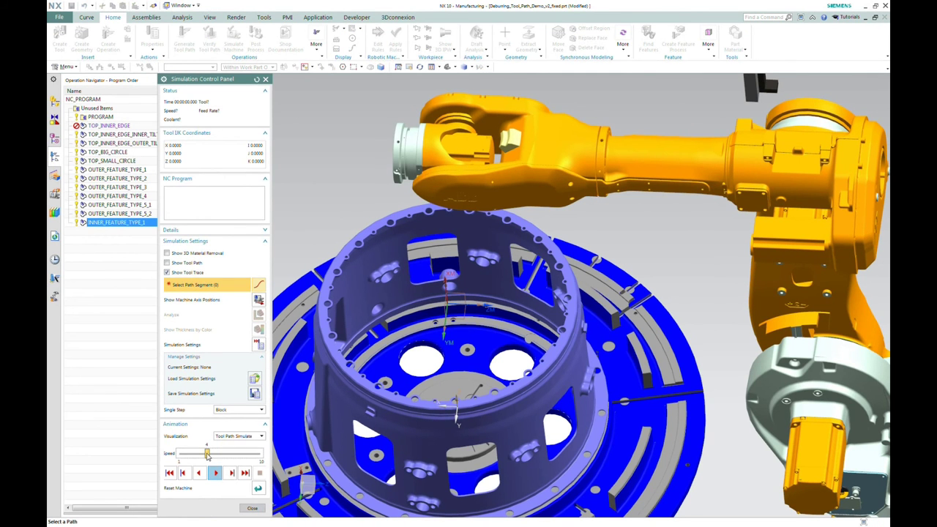
{"action": "left_click", "coordinate": [231, 474]}
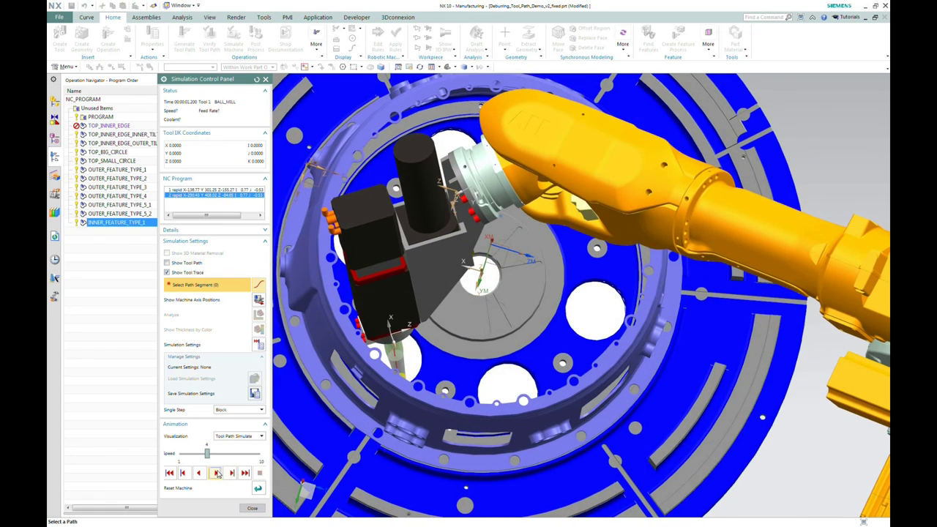
{"action": "left_click", "coordinate": [217, 473]}
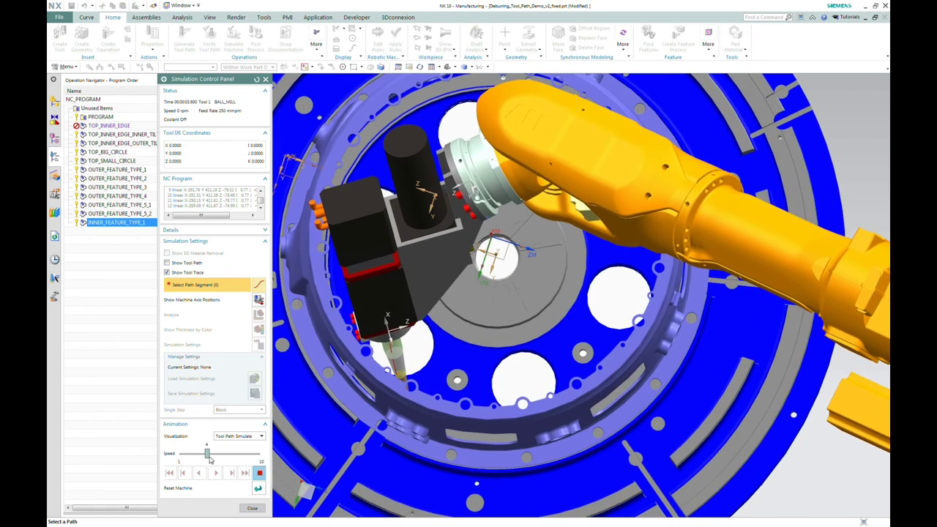
{"action": "left_click_drag", "start_coordinate": [210, 455], "coordinate": [215, 455]}
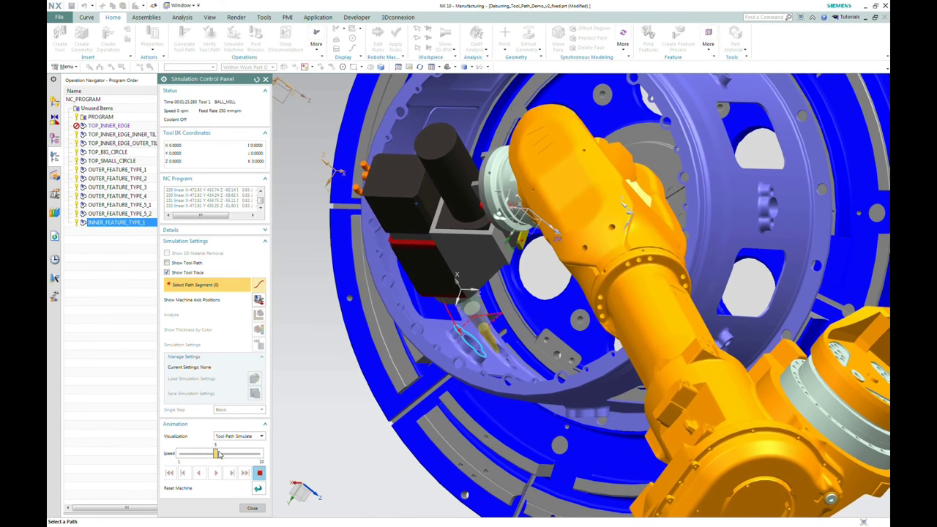
{"action": "left_click_drag", "start_coordinate": [217, 454], "coordinate": [224, 454]}
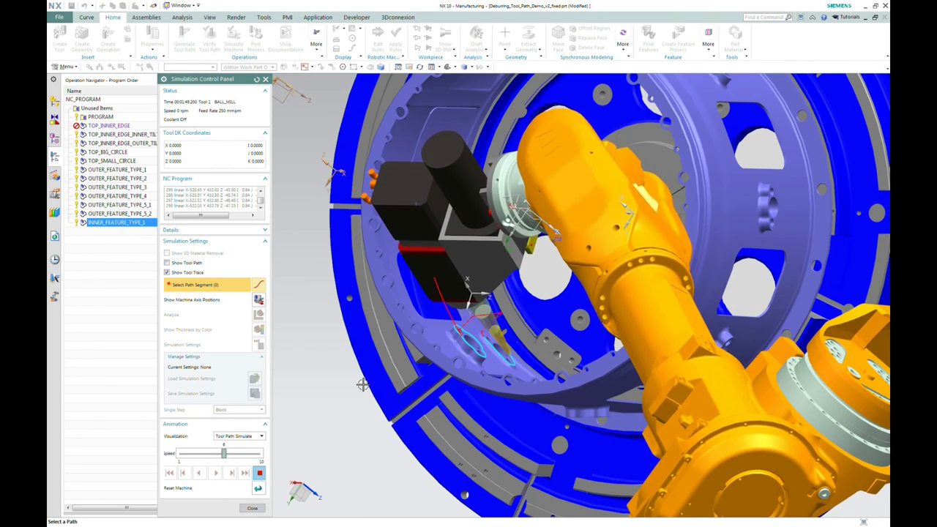
{"action": "middle_click_drag", "start_coordinate": [603, 255], "coordinate": [716, 202]}
Continue past the J4/PART collision warning to about 00:02:20, then close the simulation
{"action": "scroll", "coordinate": [721, 199], "scroll_direction": "up", "scroll_amount": 5}
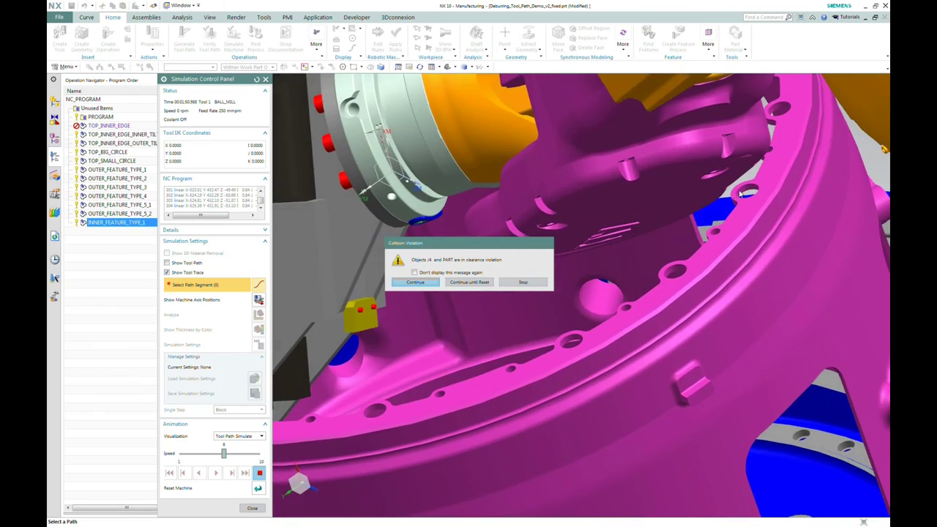
{"action": "scroll", "coordinate": [729, 184], "scroll_direction": "down", "scroll_amount": 5}
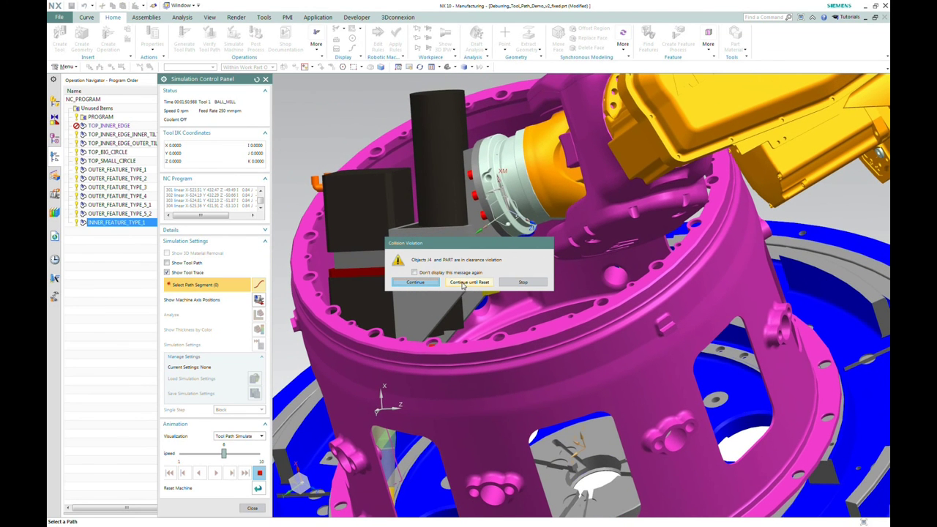
{"action": "left_click", "coordinate": [465, 283]}
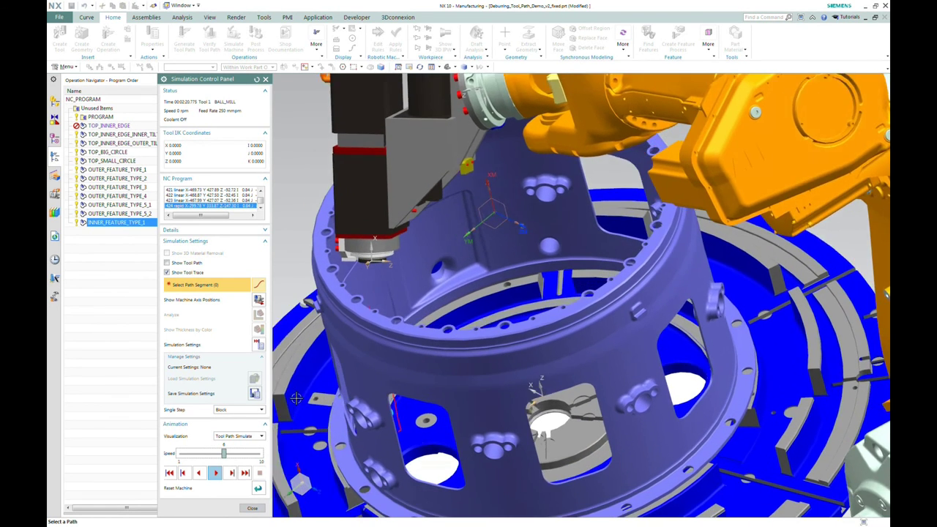
{"action": "middle_click_drag", "start_coordinate": [296, 398], "coordinate": [294, 446]}
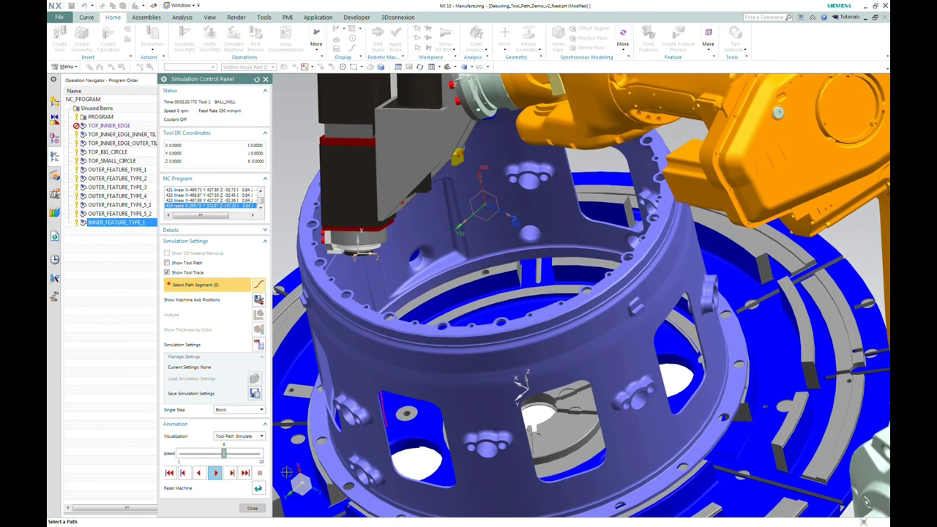
{"action": "left_click", "coordinate": [251, 508]}
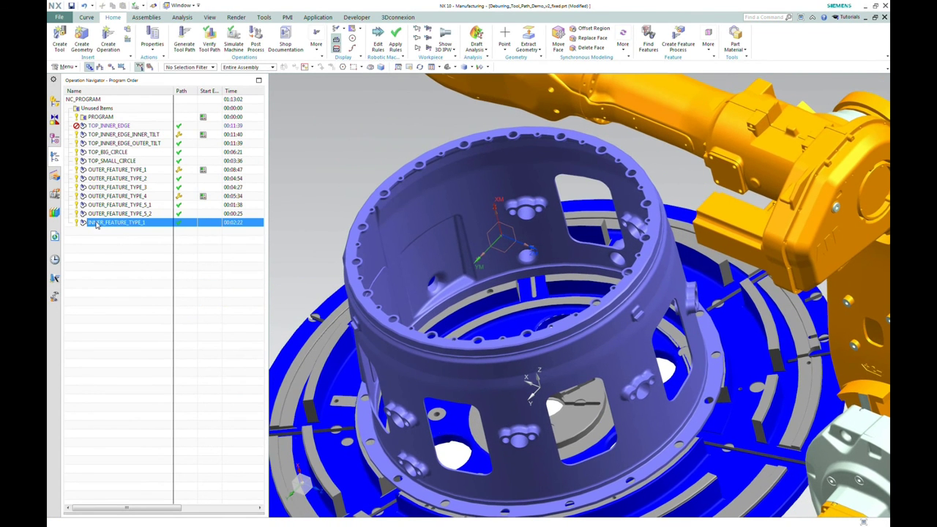
Add a Positioner start event to the INNER_FEATURE_TYPE_1 operation
{"action": "right_click", "coordinate": [96, 226]}
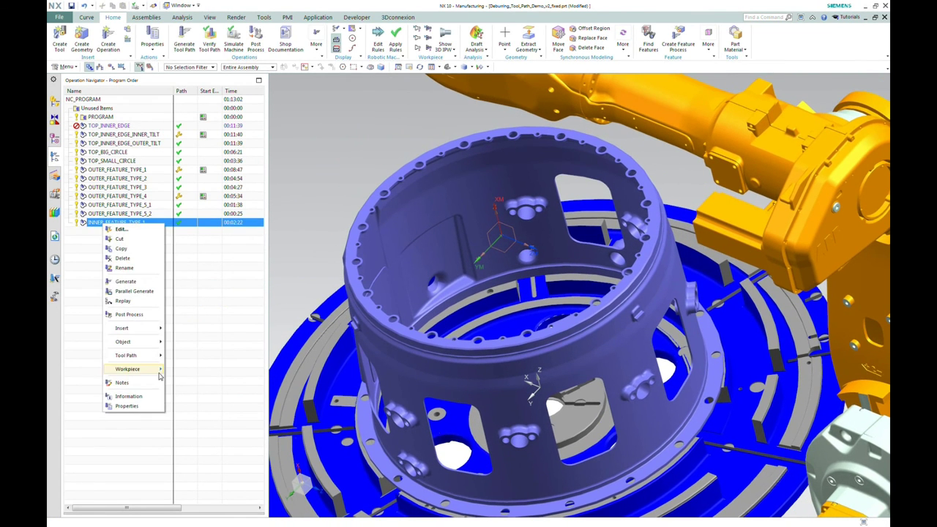
{"action": "mouse_move", "coordinate": [141, 361]}
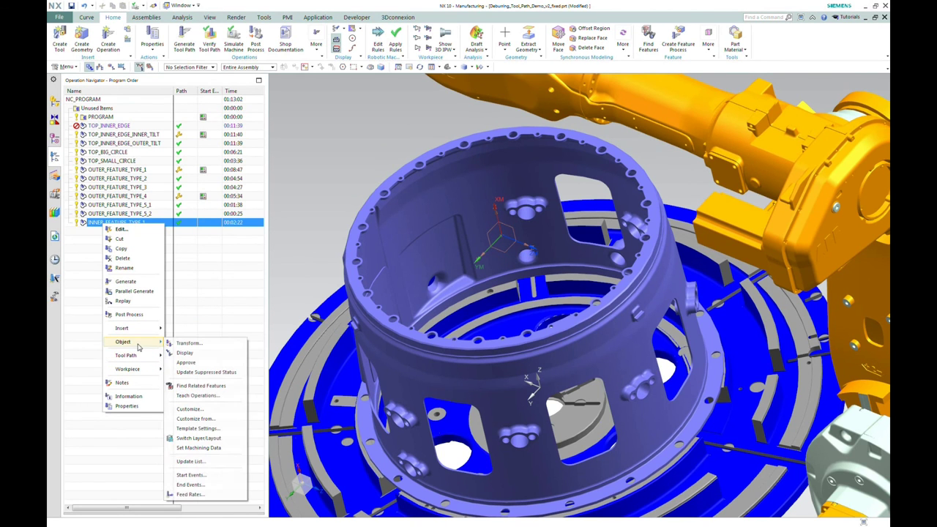
{"action": "left_click", "coordinate": [207, 477]}
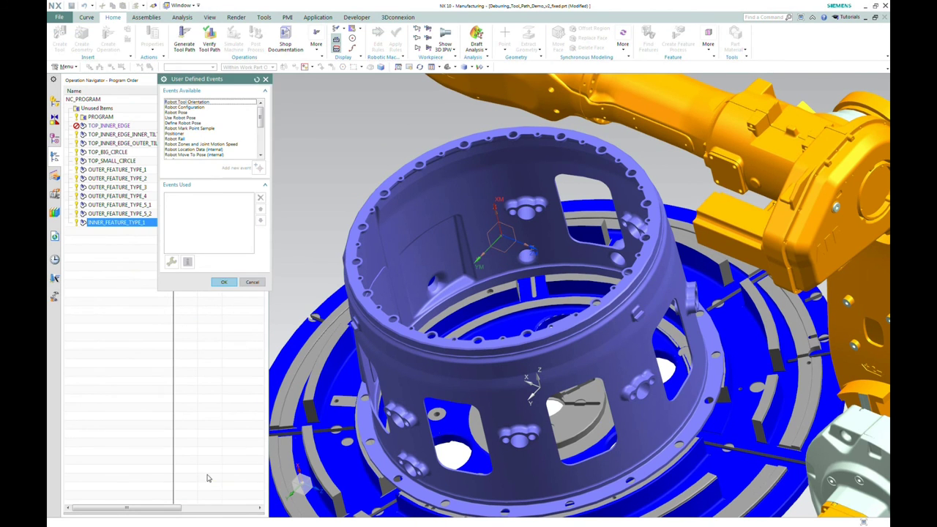
{"action": "left_click", "coordinate": [181, 134]}
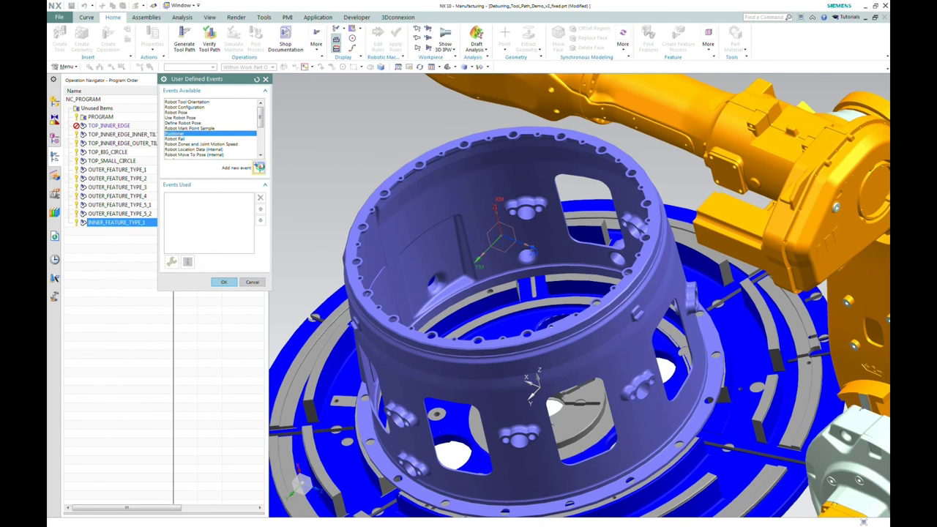
{"action": "left_click", "coordinate": [259, 167]}
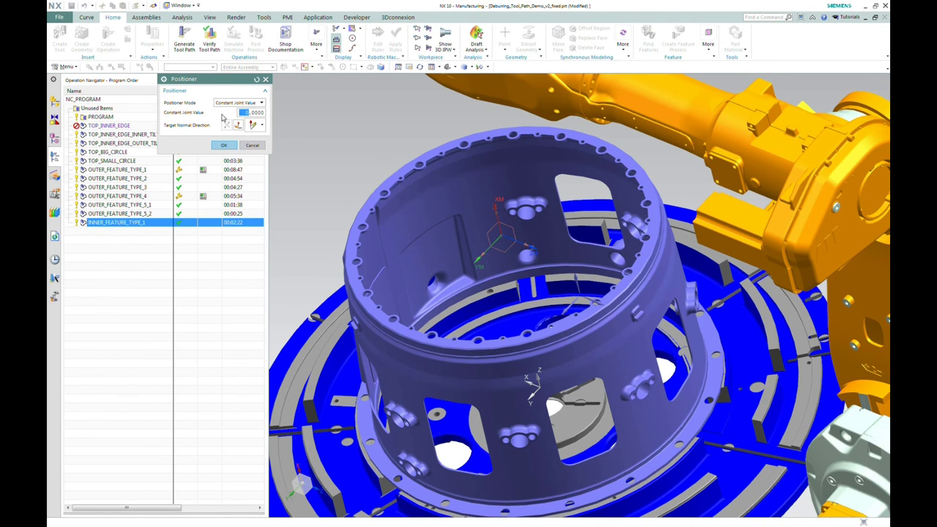
Hold the positioner at constant joint value 10, confirm the start events, and reprocess the tool path
{"action": "middle_click_drag", "start_coordinate": [417, 192], "coordinate": [445, 179]}
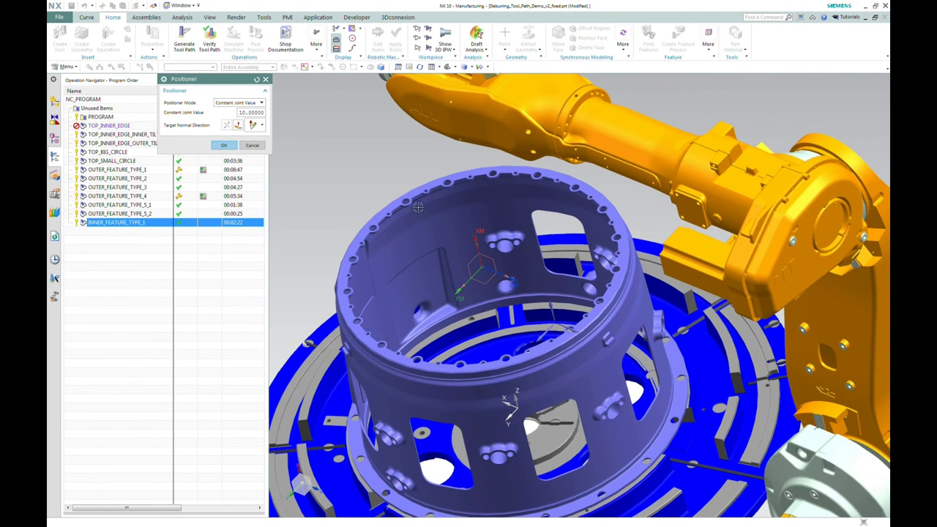
{"action": "middle_click_drag", "start_coordinate": [417, 207], "coordinate": [509, 149]}
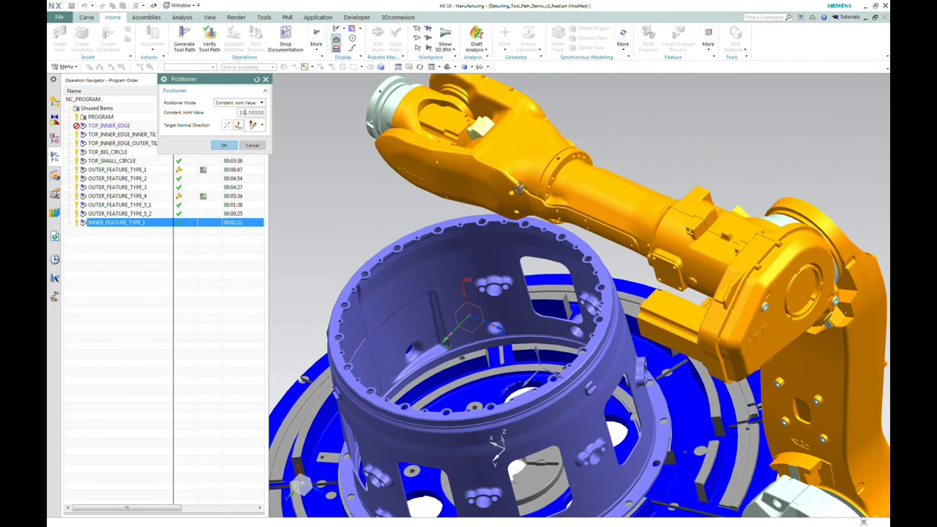
{"action": "left_click", "coordinate": [223, 146]}
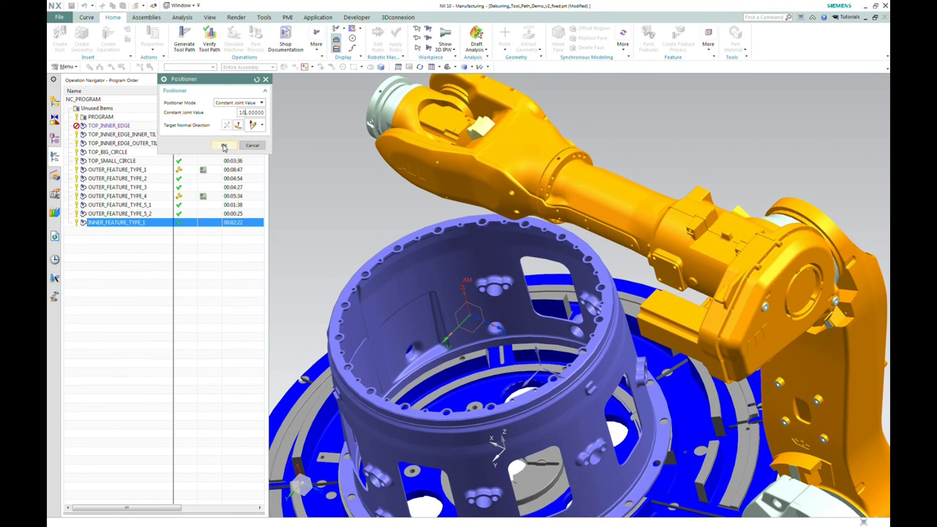
{"action": "left_click", "coordinate": [224, 146]}
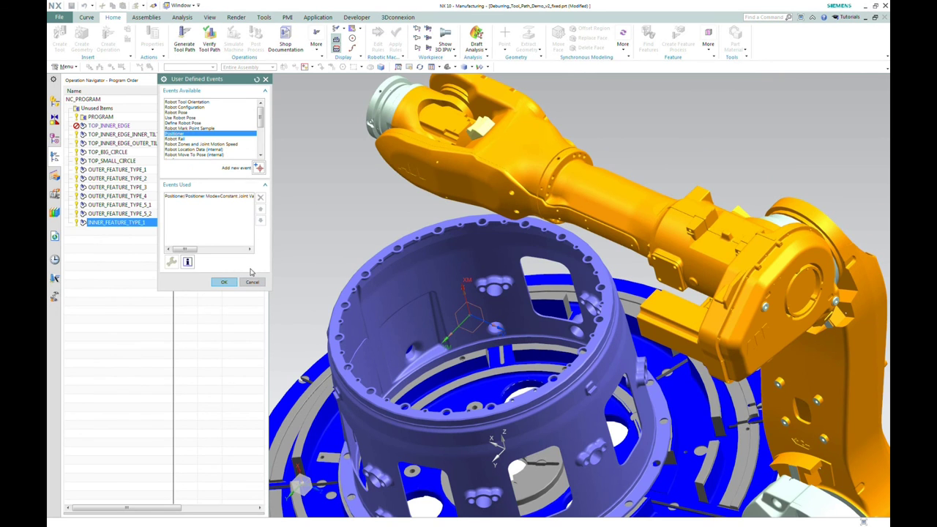
{"action": "left_click", "coordinate": [223, 282]}
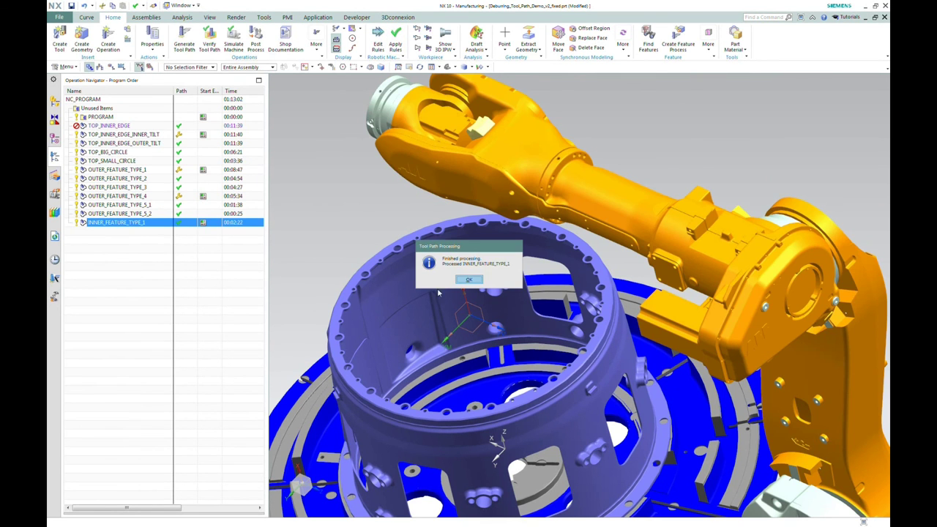
{"action": "left_click", "coordinate": [469, 280]}
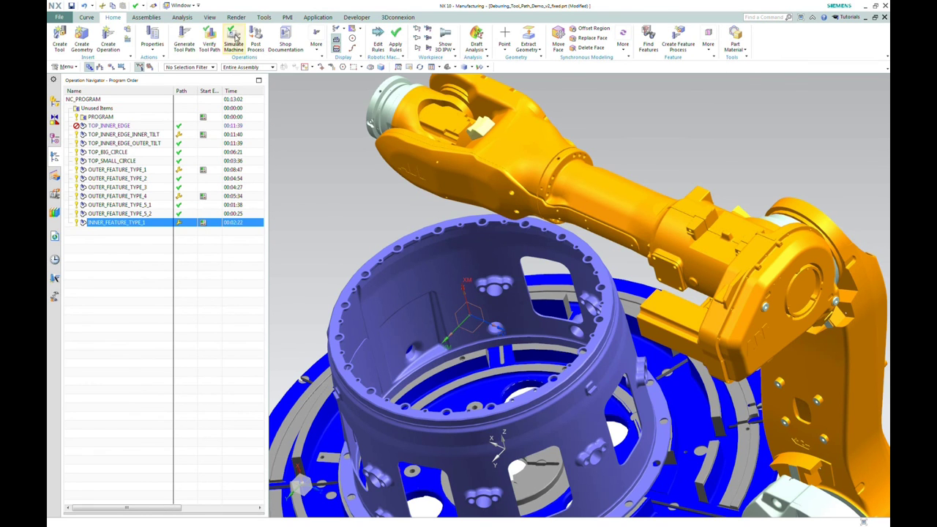
Play the INNER_FEATURE_TYPE_1 machine simulation with the rotated positioner, orbiting to check ring clearances
{"action": "left_click", "coordinate": [233, 40]}
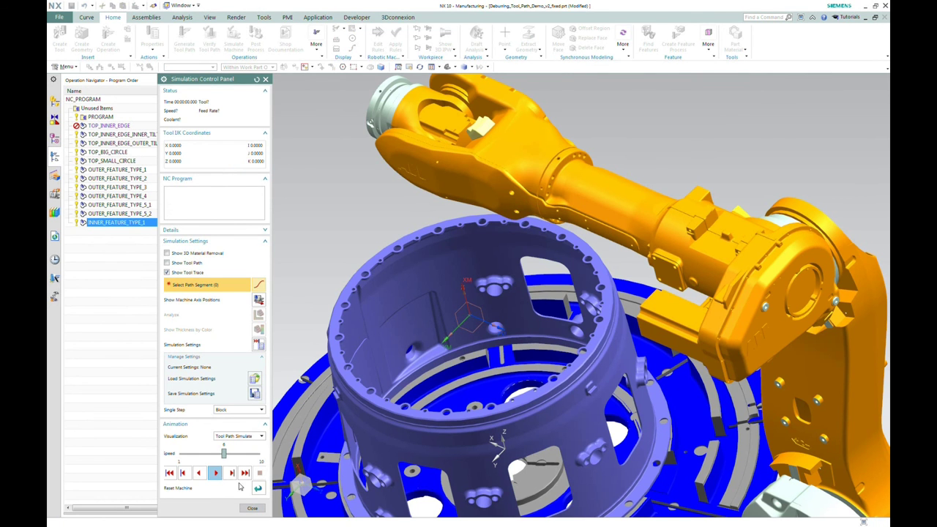
{"action": "left_click", "coordinate": [216, 473]}
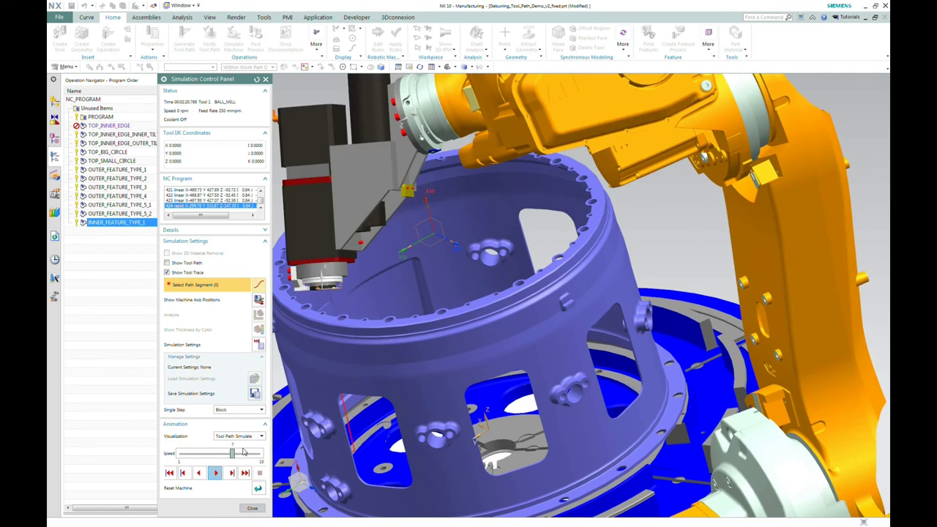
{"action": "middle_click_drag", "start_coordinate": [439, 344], "coordinate": [561, 210]}
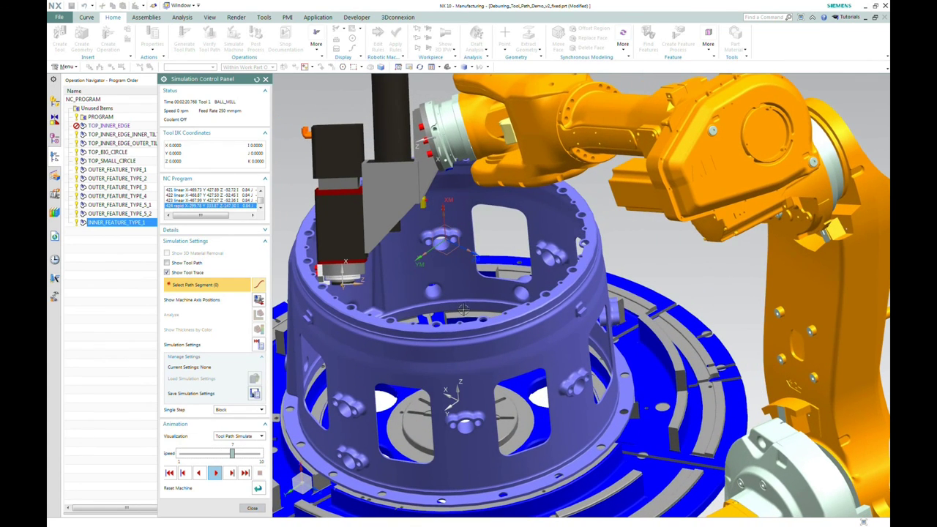
{"action": "middle_click_drag", "start_coordinate": [446, 309], "coordinate": [394, 345]}
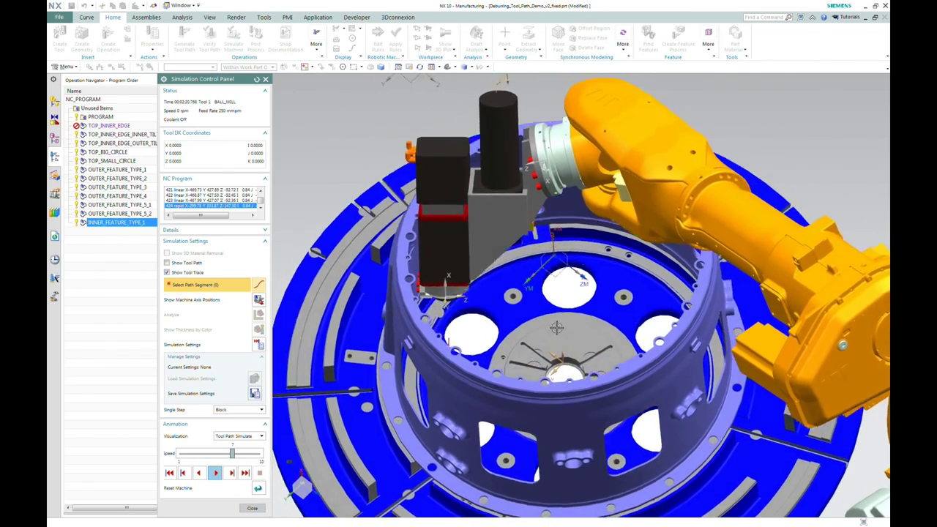
{"action": "middle_click_drag", "start_coordinate": [557, 327], "coordinate": [556, 328]}
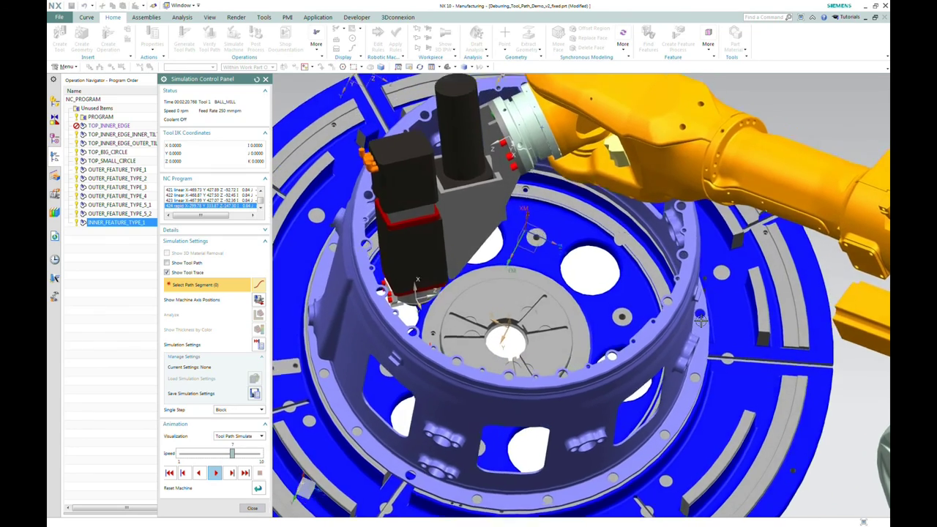
{"action": "middle_click_drag", "start_coordinate": [696, 326], "coordinate": [591, 276]}
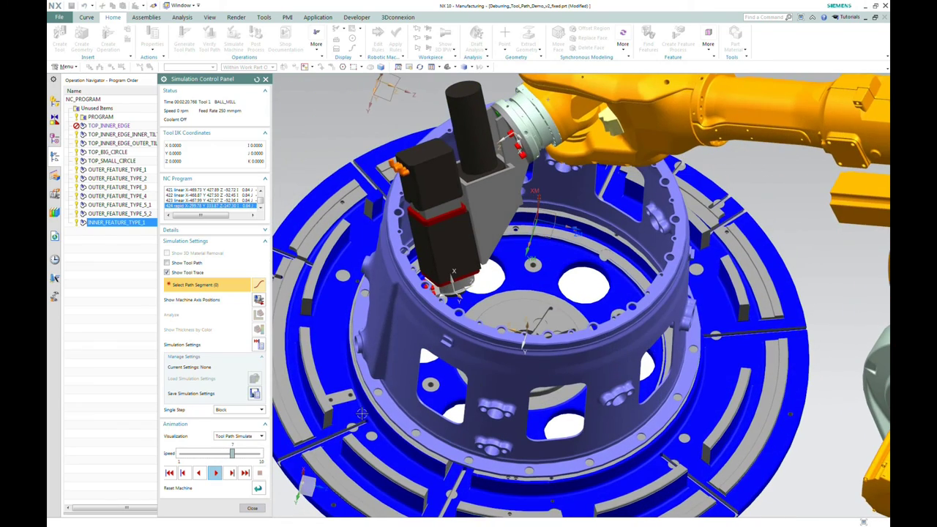
{"action": "left_click", "coordinate": [252, 507]}
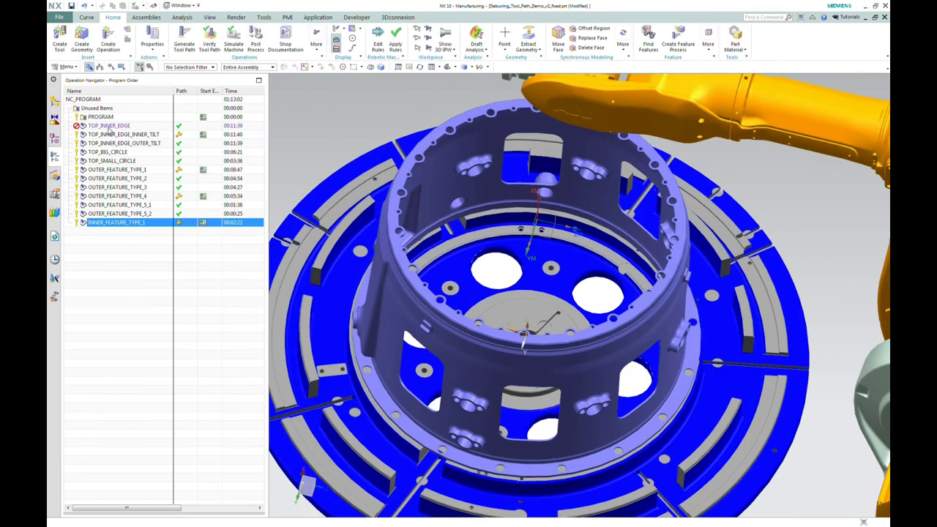